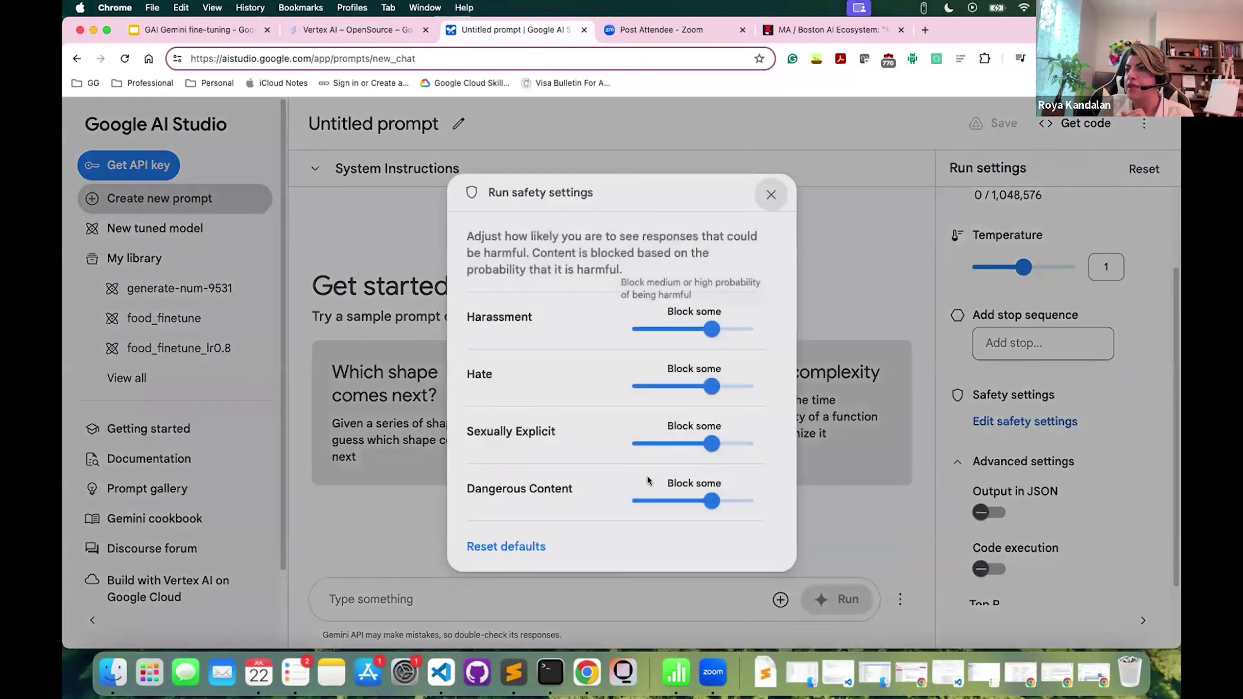
# - Close the safety settings and open the setup page for a new tuned model
pyautogui.click(765, 202)
pyautogui.scroll(3, 953, 328)
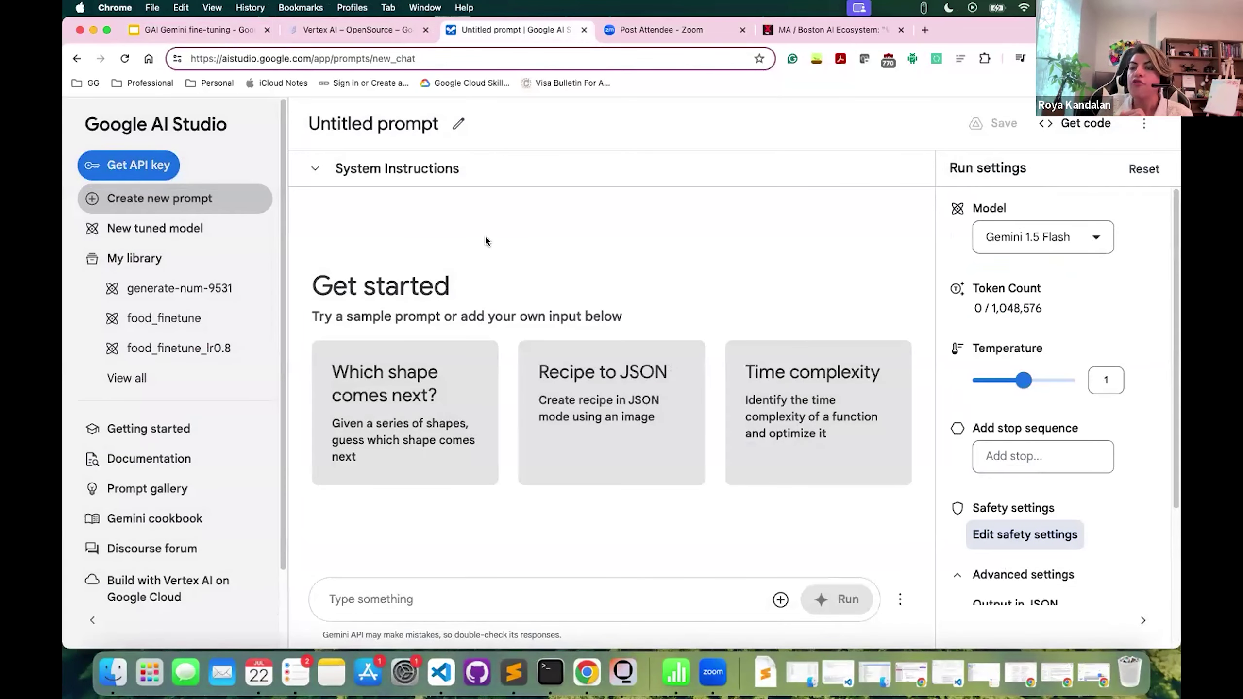
pyautogui.click(123, 230)
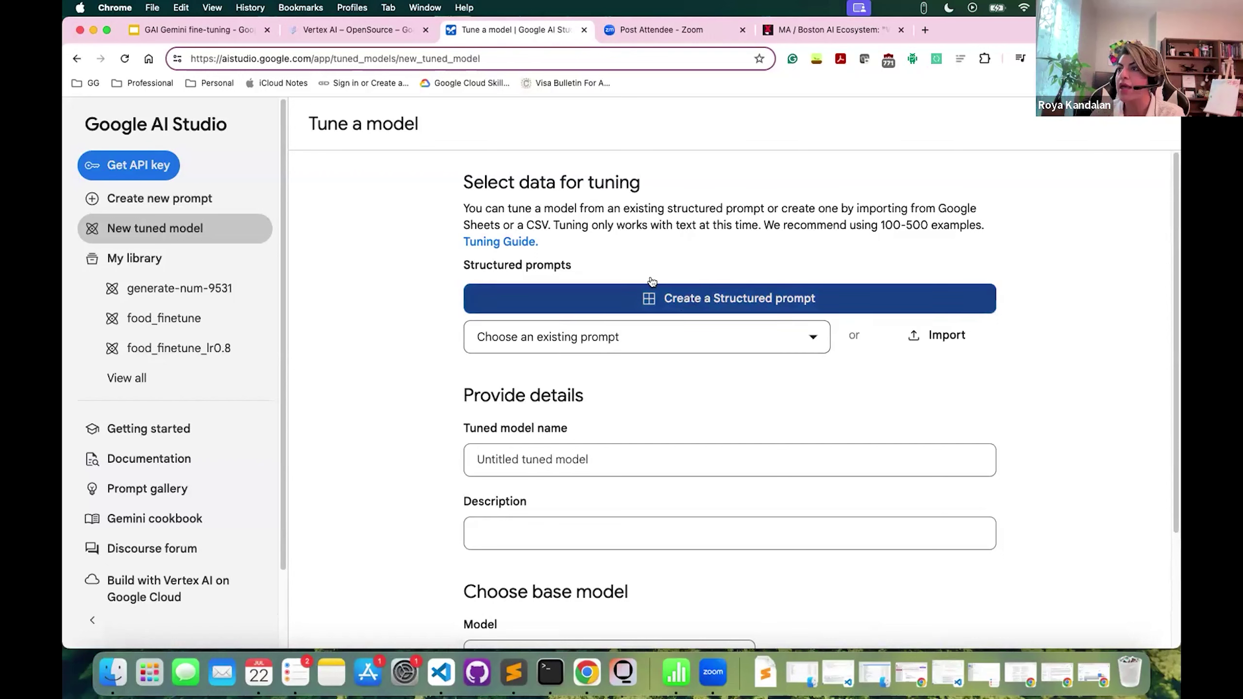
pyautogui.moveTo(526, 227); pyautogui.dragTo(572, 227)
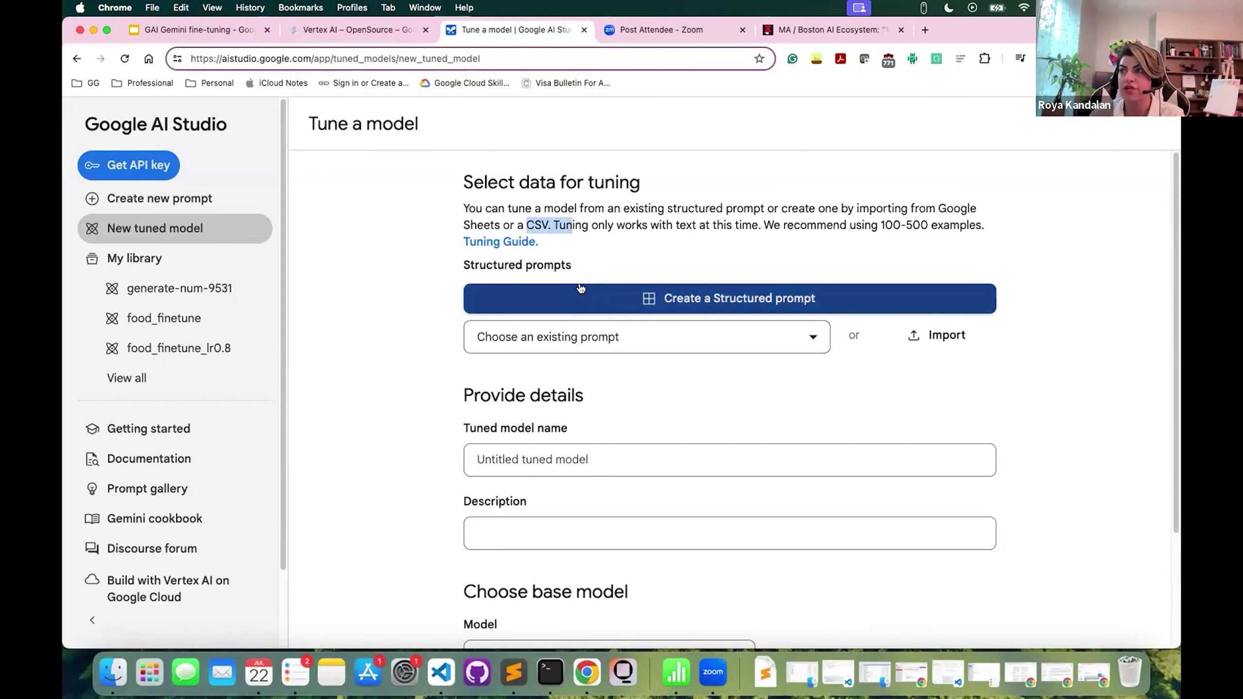
# - Search Drive for "food" and choose the food_finetune spreadsheet as the tuning data to import
pyautogui.click(926, 348)
pyautogui.click(672, 174)
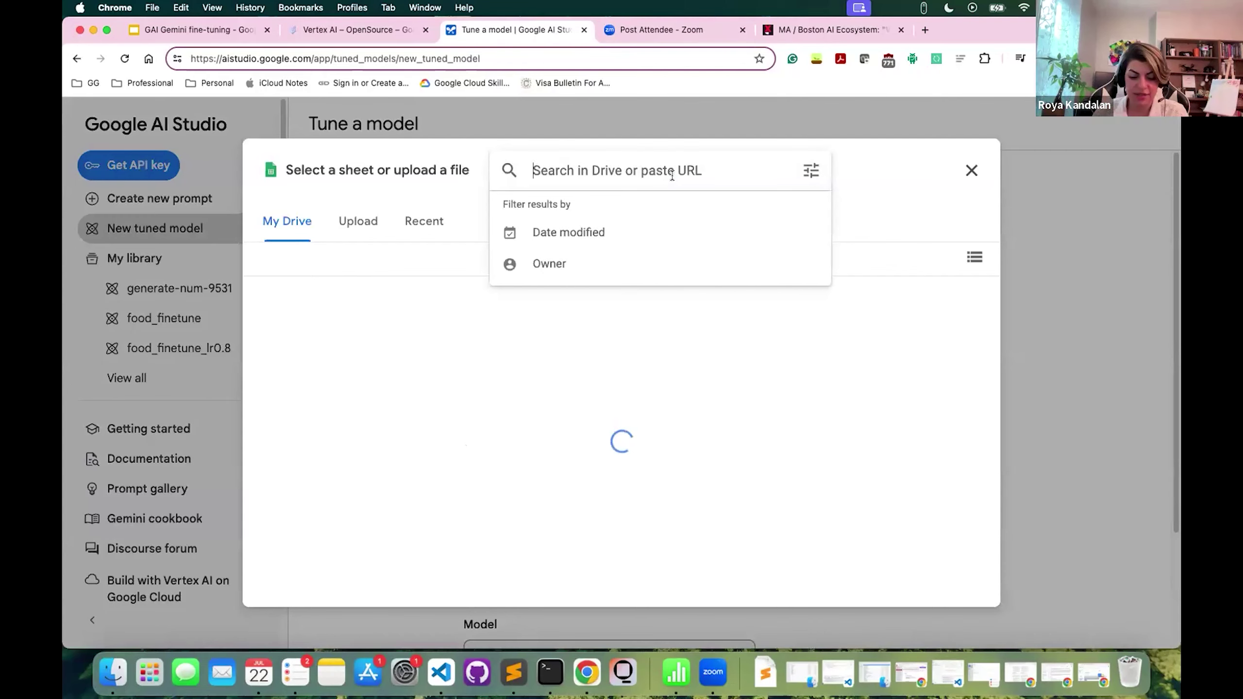
pyautogui.write('food')
pyautogui.press('Return')
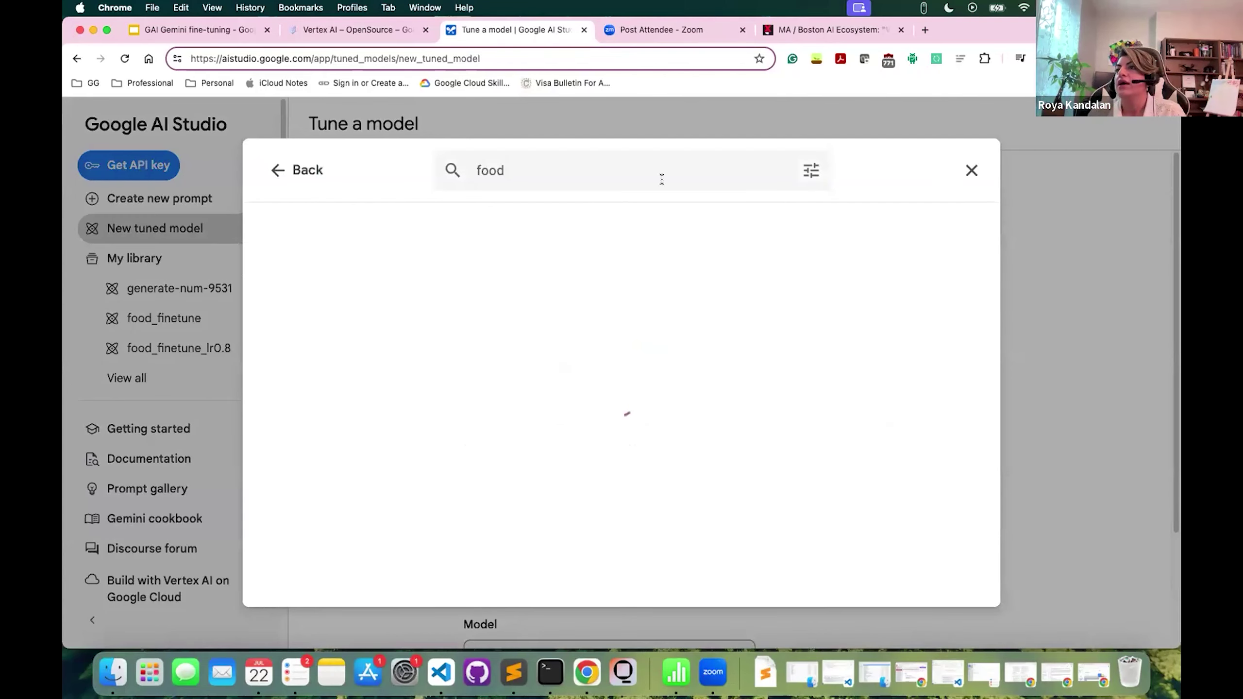
pyautogui.click(363, 284)
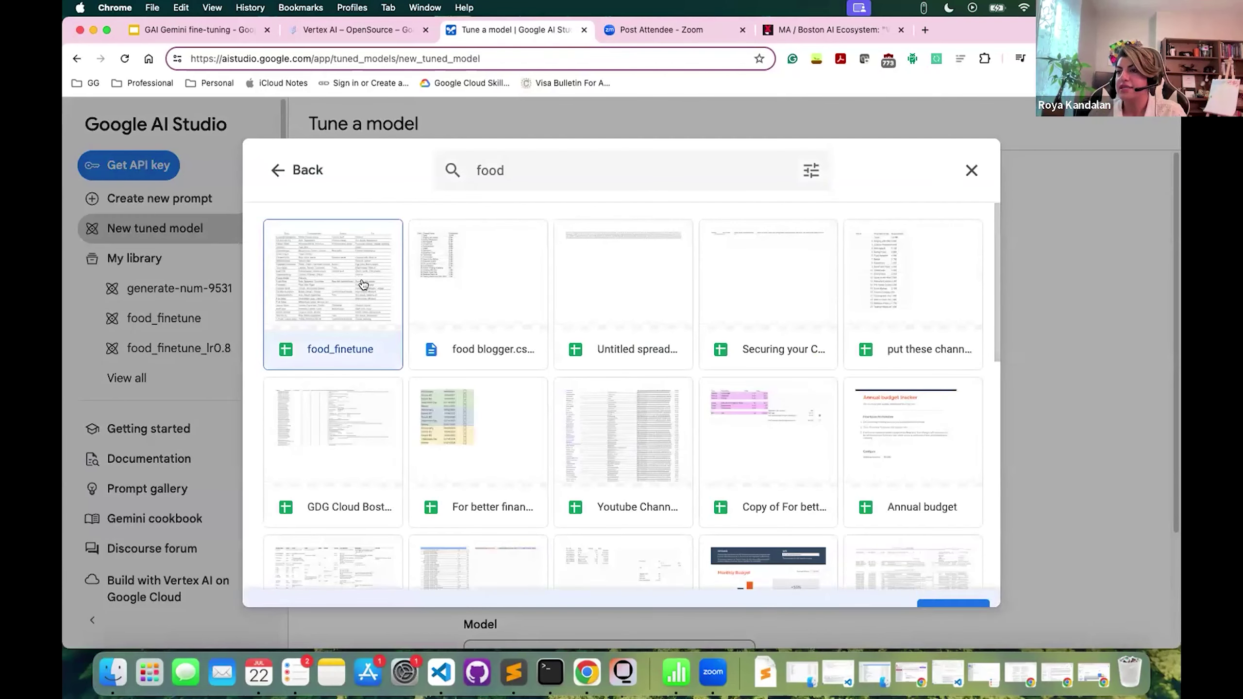
pyautogui.click(978, 587)
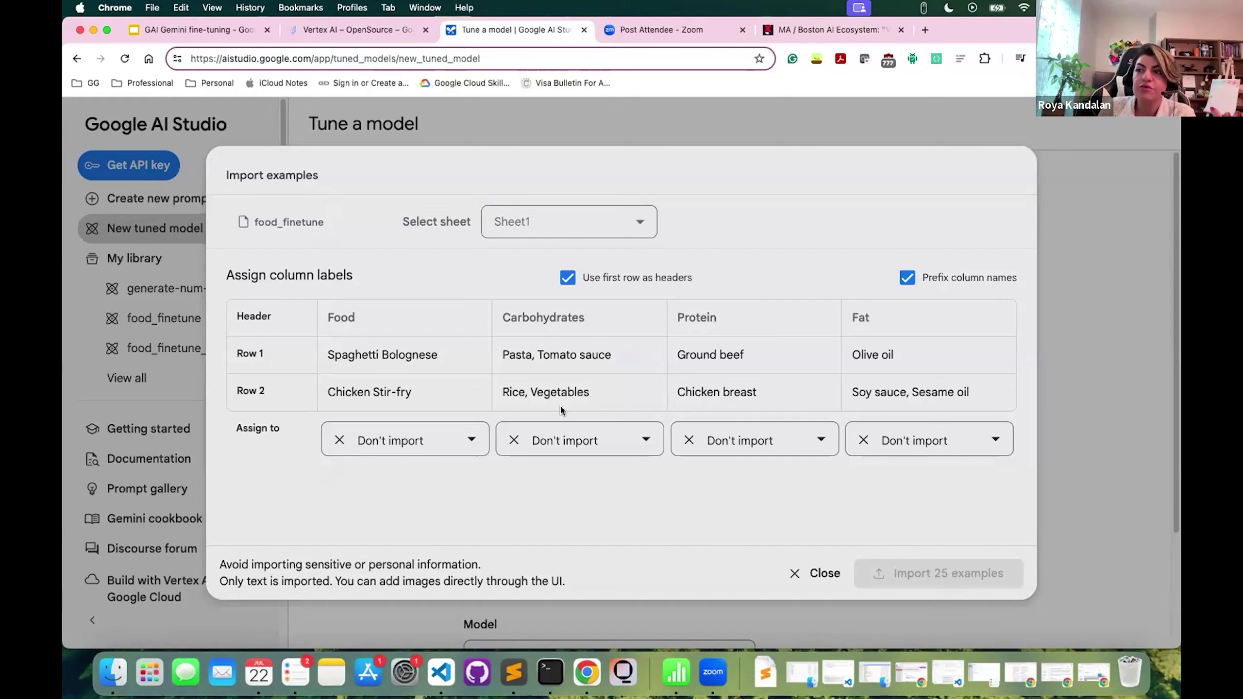
# - Assign Food as a new input column and Carbohydrates, Protein and Fat as new output columns, and import the examples
pyautogui.click(421, 442)
pyautogui.click(454, 493)
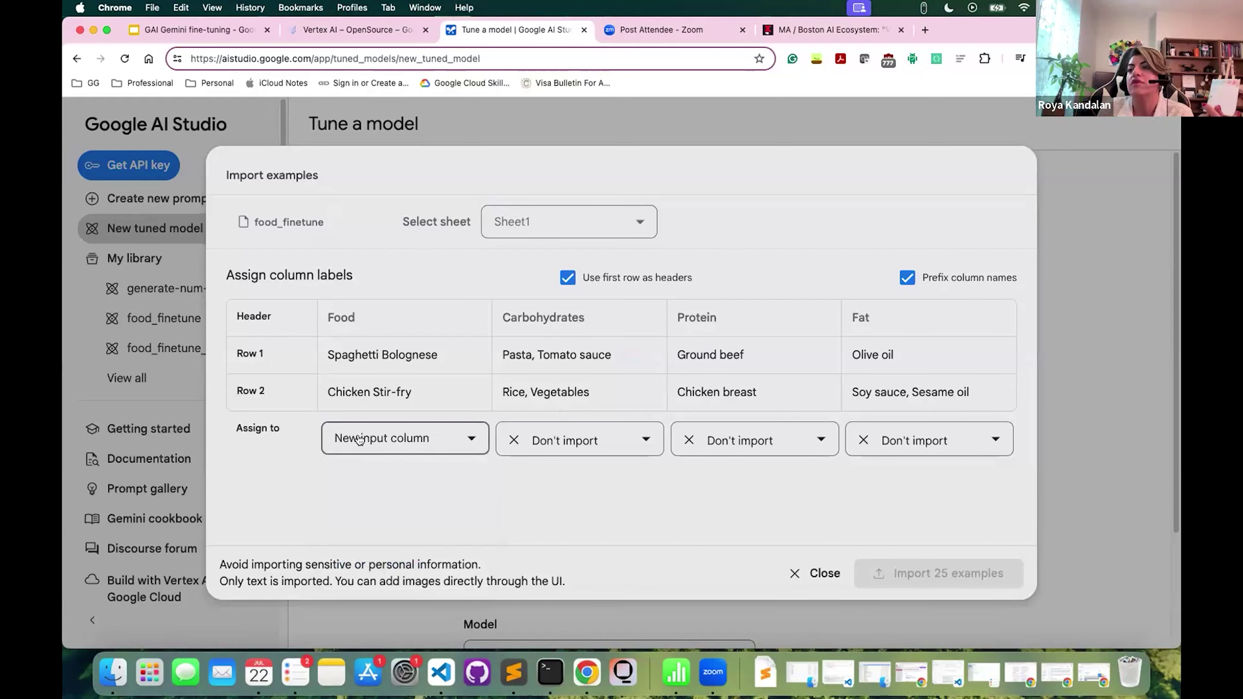
pyautogui.click(574, 443)
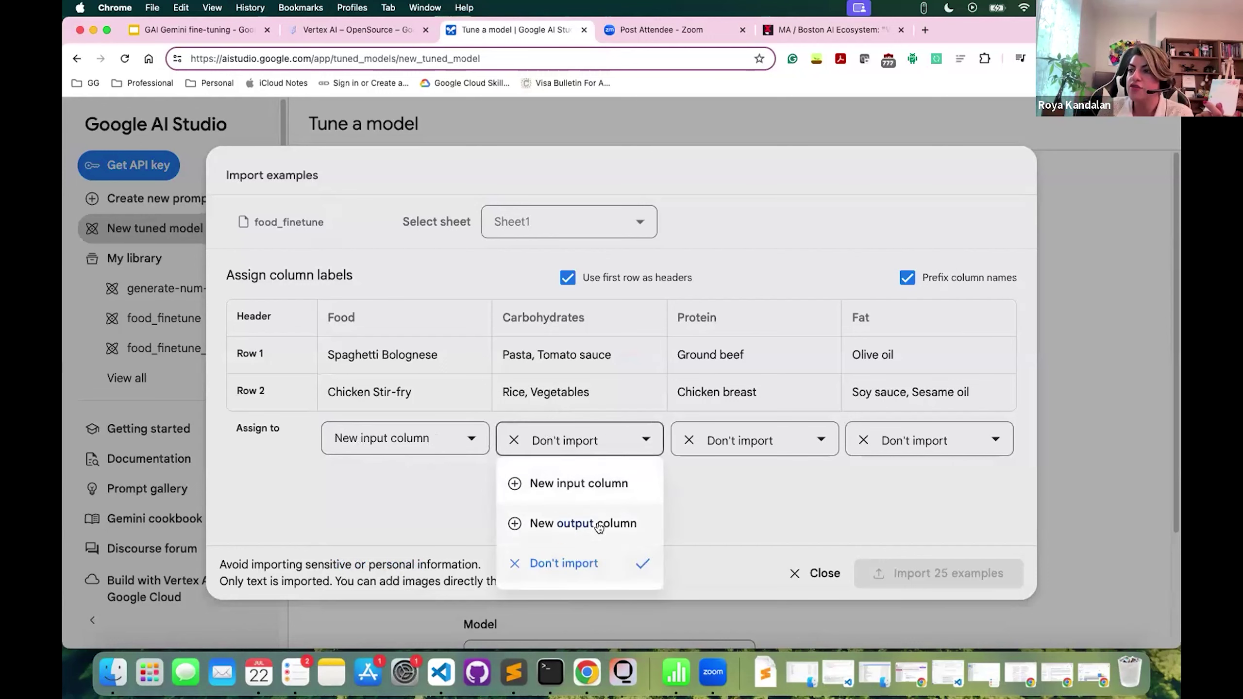
pyautogui.click(600, 529)
pyautogui.click(709, 439)
pyautogui.click(746, 538)
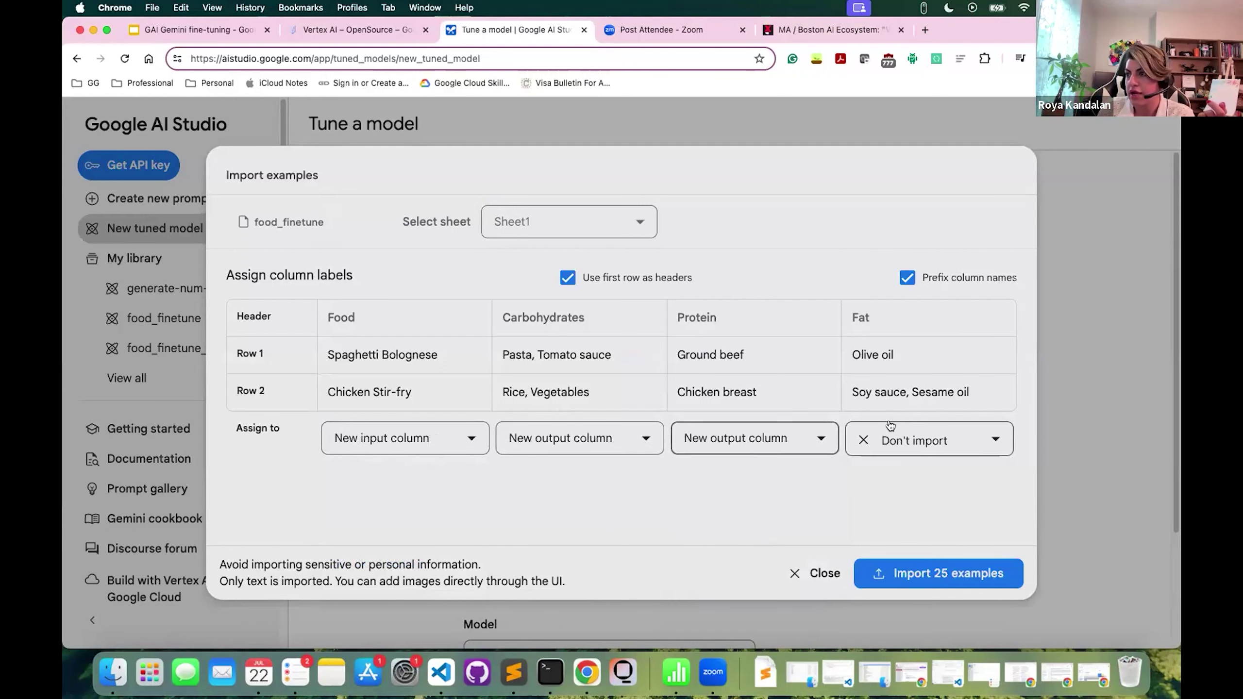
pyautogui.click(896, 440)
pyautogui.click(904, 527)
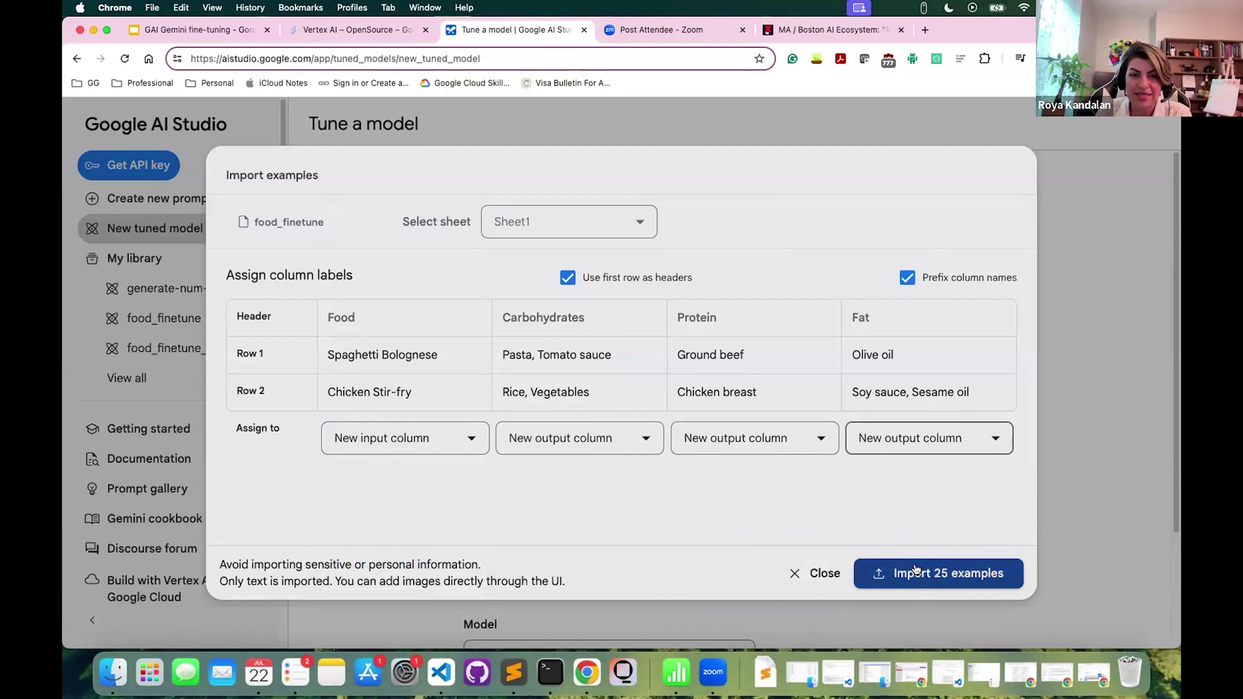
pyautogui.click(949, 576)
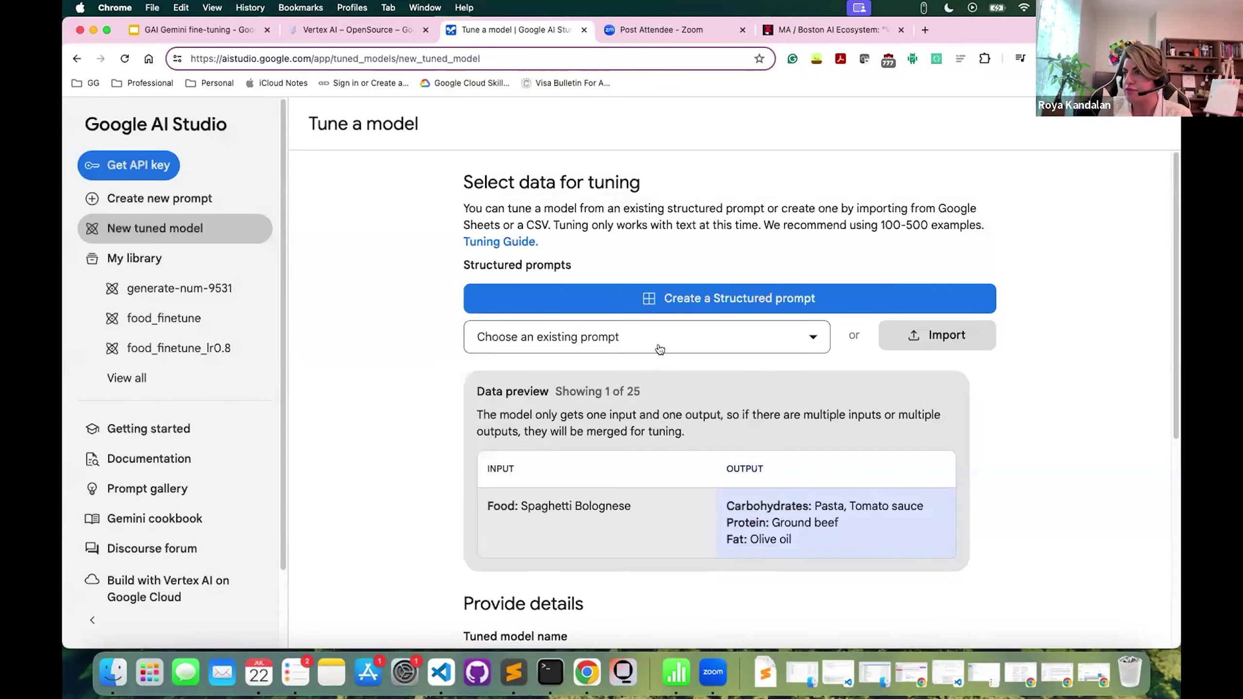
# - Review the imported data preview, the tuned model details and the base models available for tuning
pyautogui.scroll(-5, 991, 469)
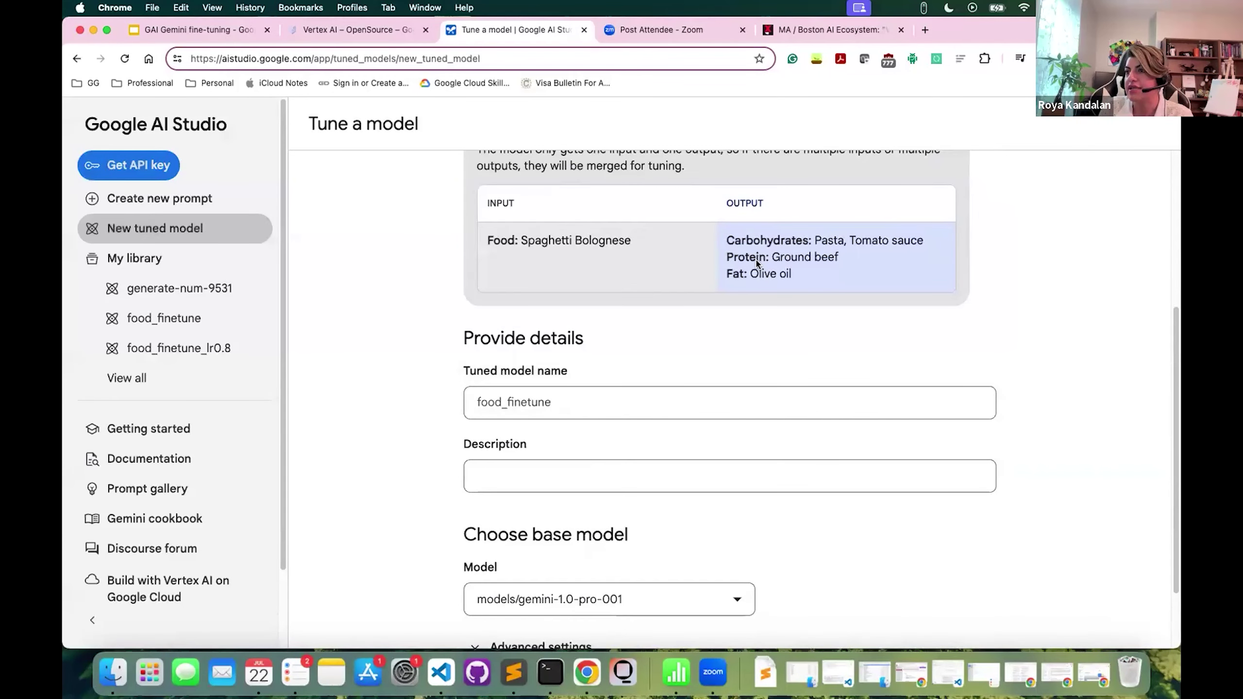
pyautogui.scroll(-2, 784, 564)
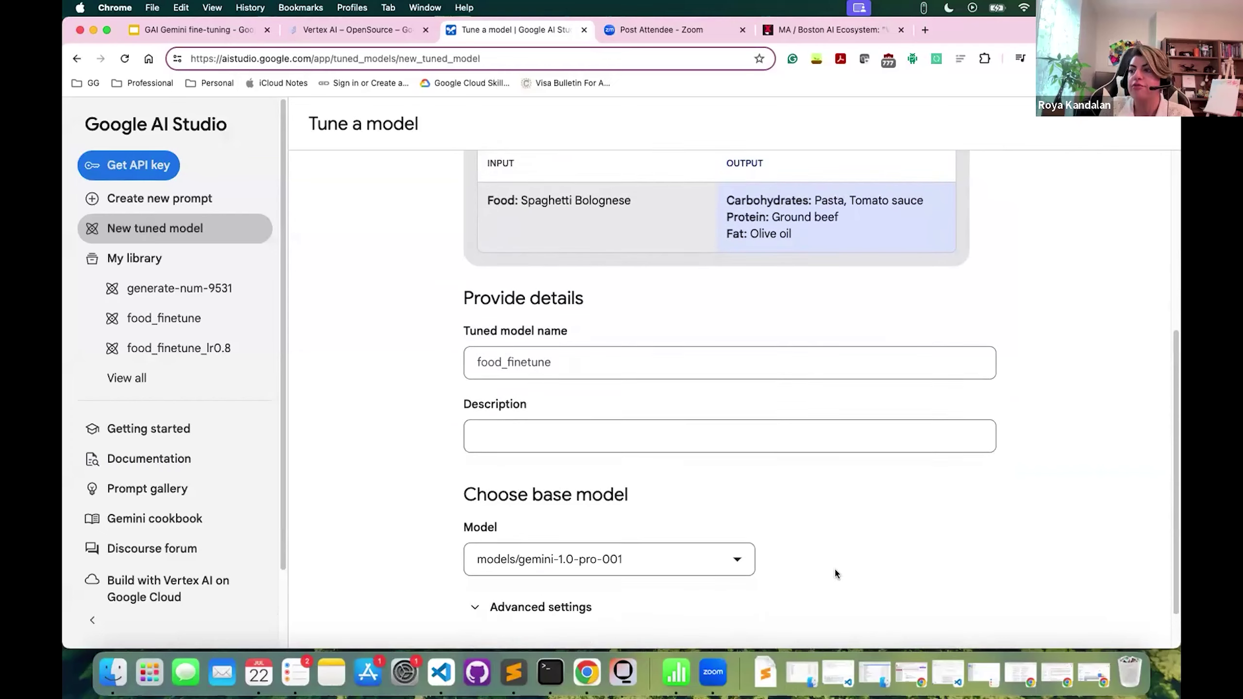
pyautogui.click(622, 518)
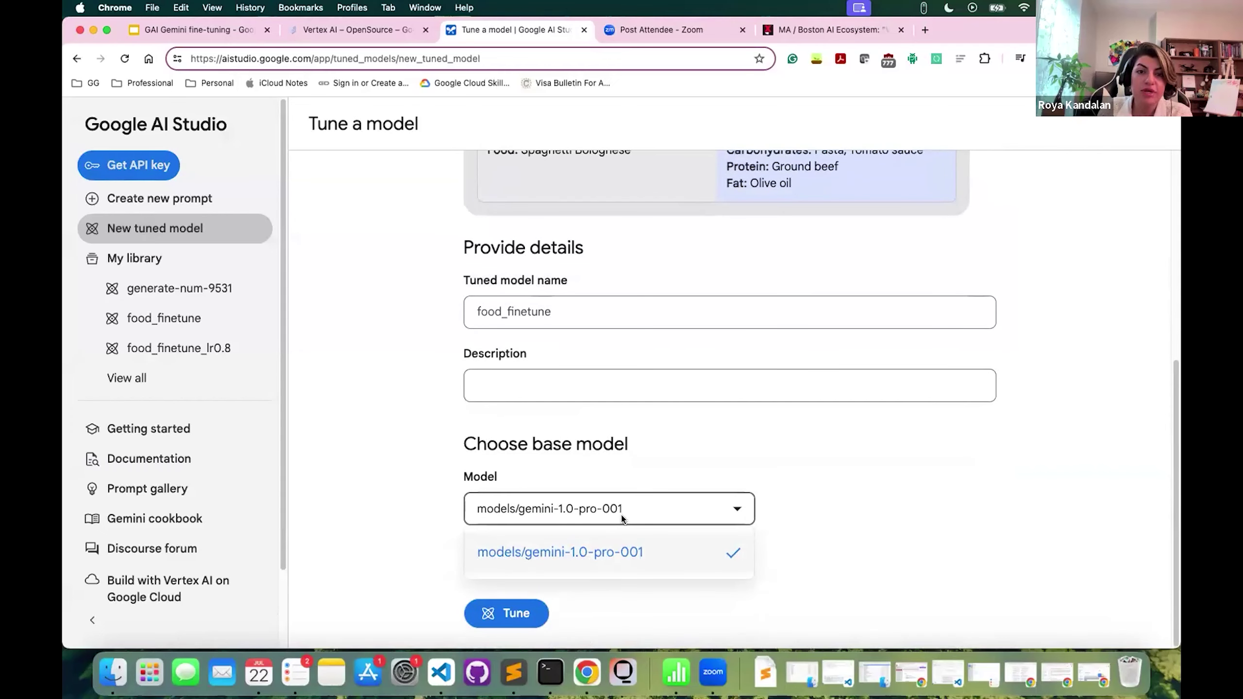
pyautogui.click(790, 568)
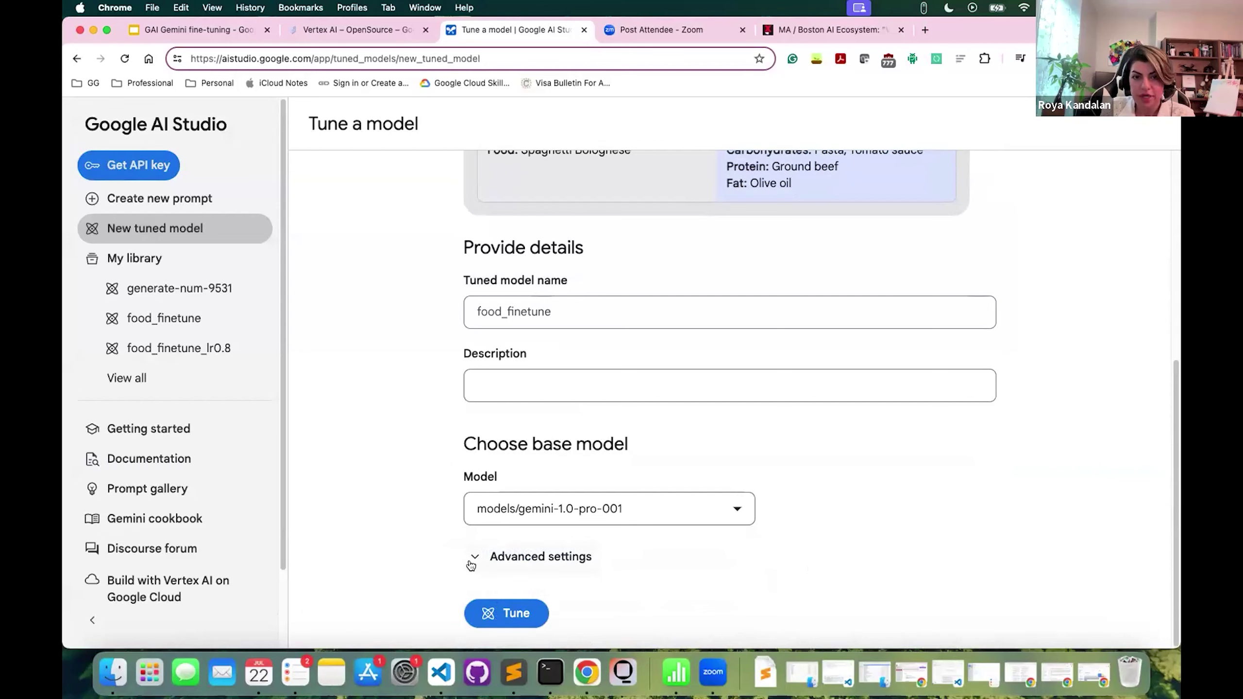
# - Open the tuned model food_finetune_lr0.8 and examine its tuning details and loss curve
pyautogui.click(208, 352)
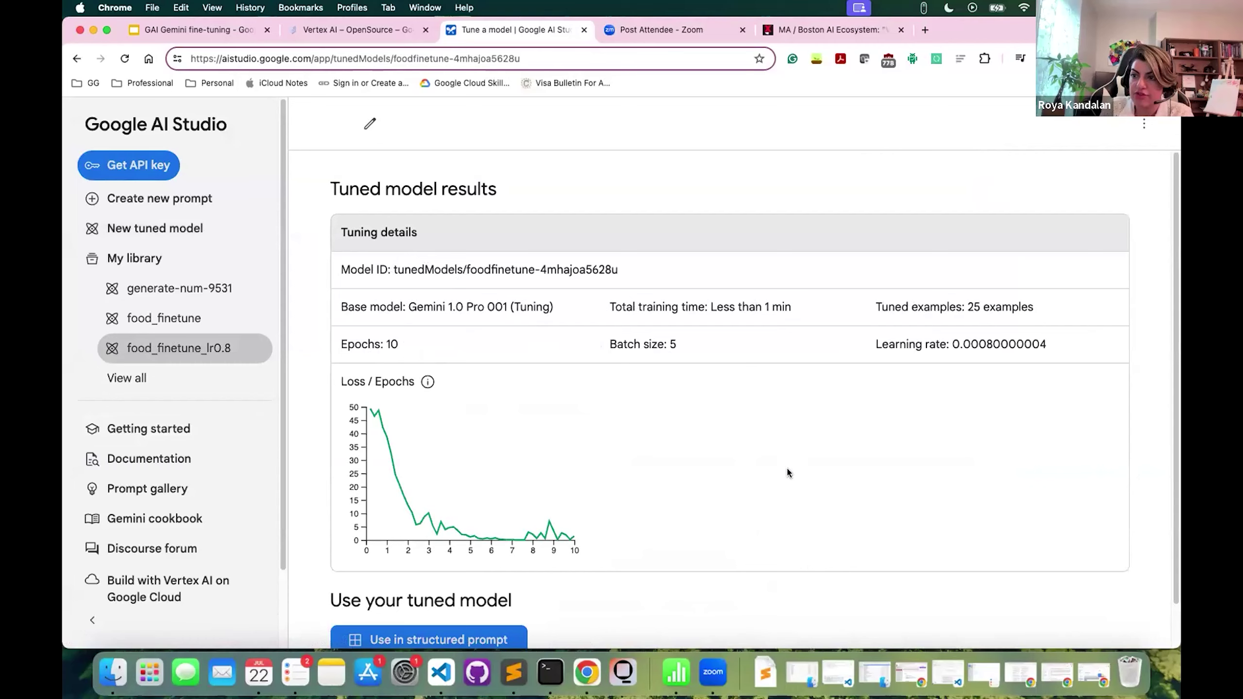
pyautogui.scroll(-1, 788, 472)
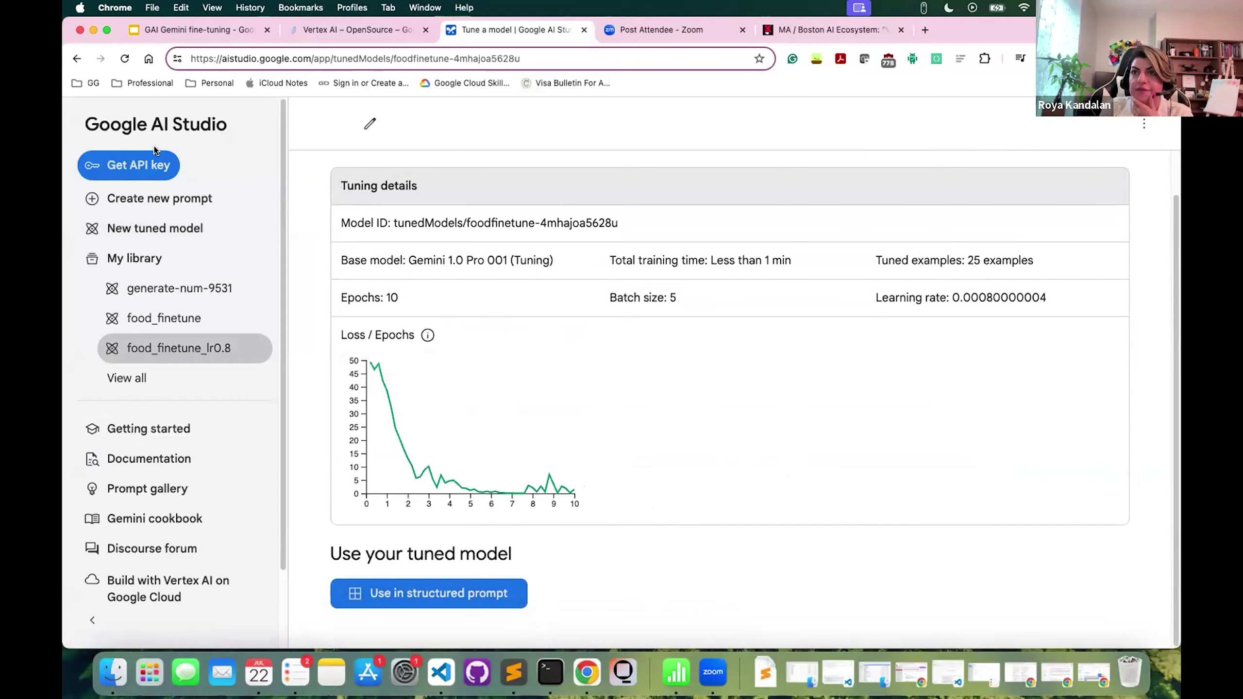
# - Create a new prompt and run "Food: pizza" with the default Gemini 1.5 Flash model
pyautogui.click(189, 210)
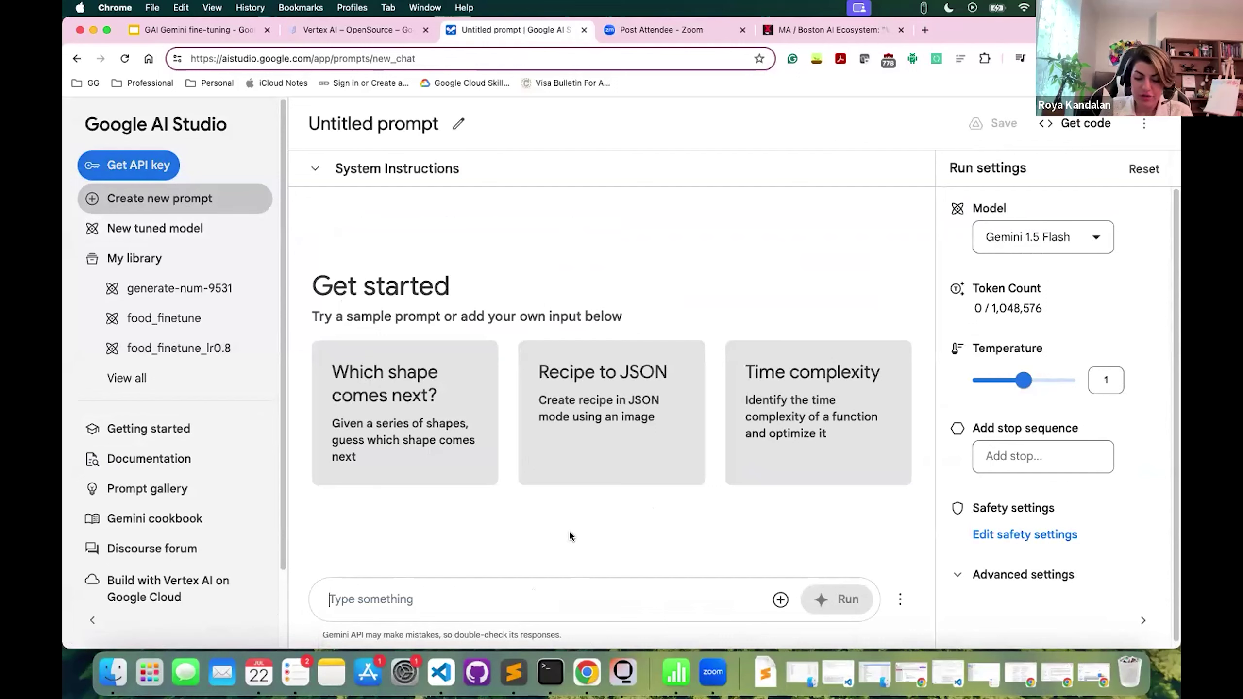
pyautogui.write('Food')
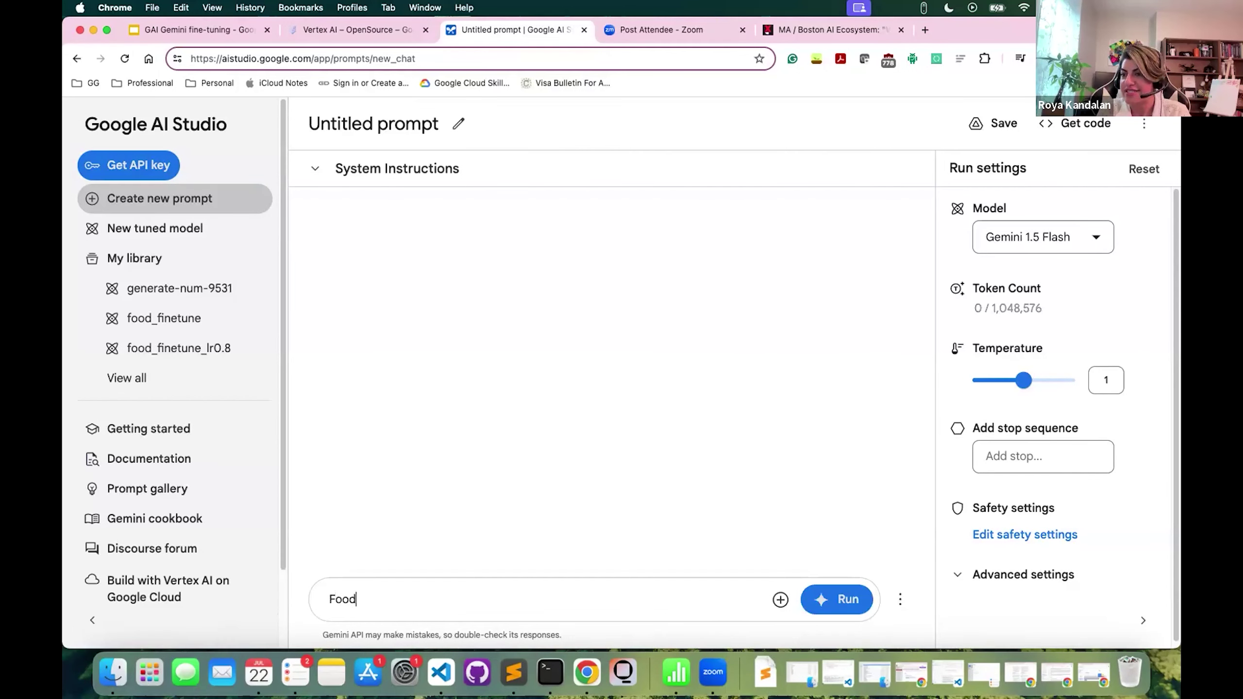
pyautogui.write(': pizza')
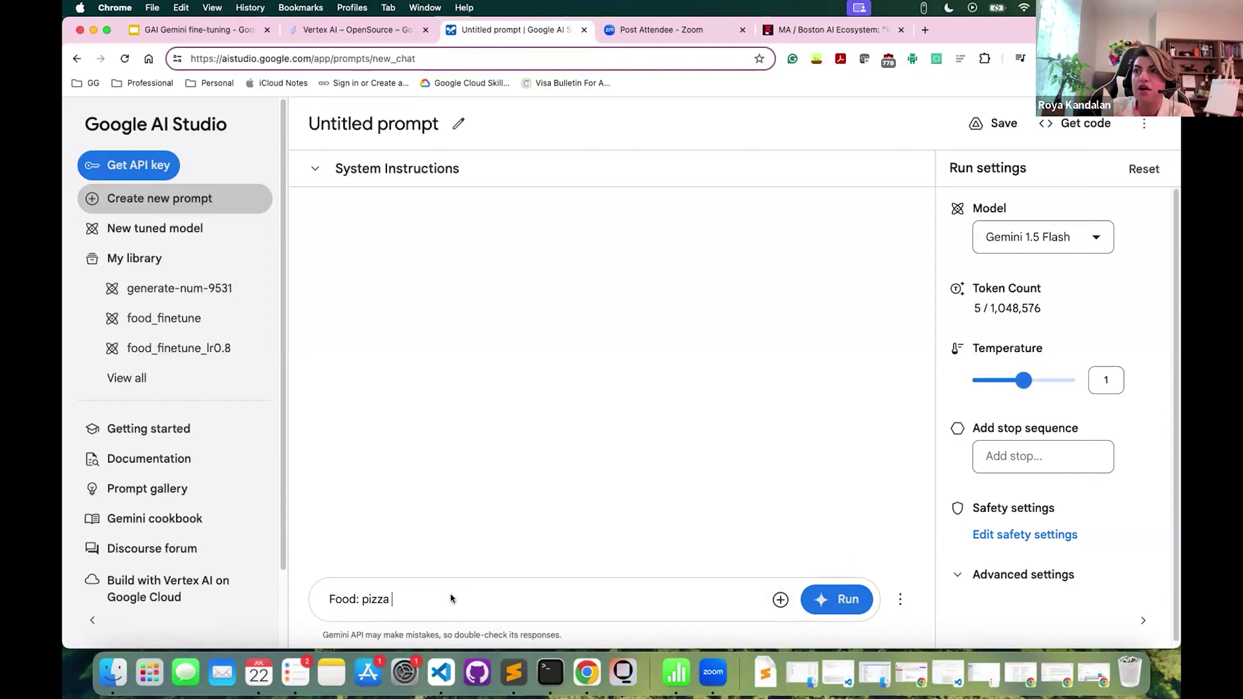
pyautogui.click(826, 606)
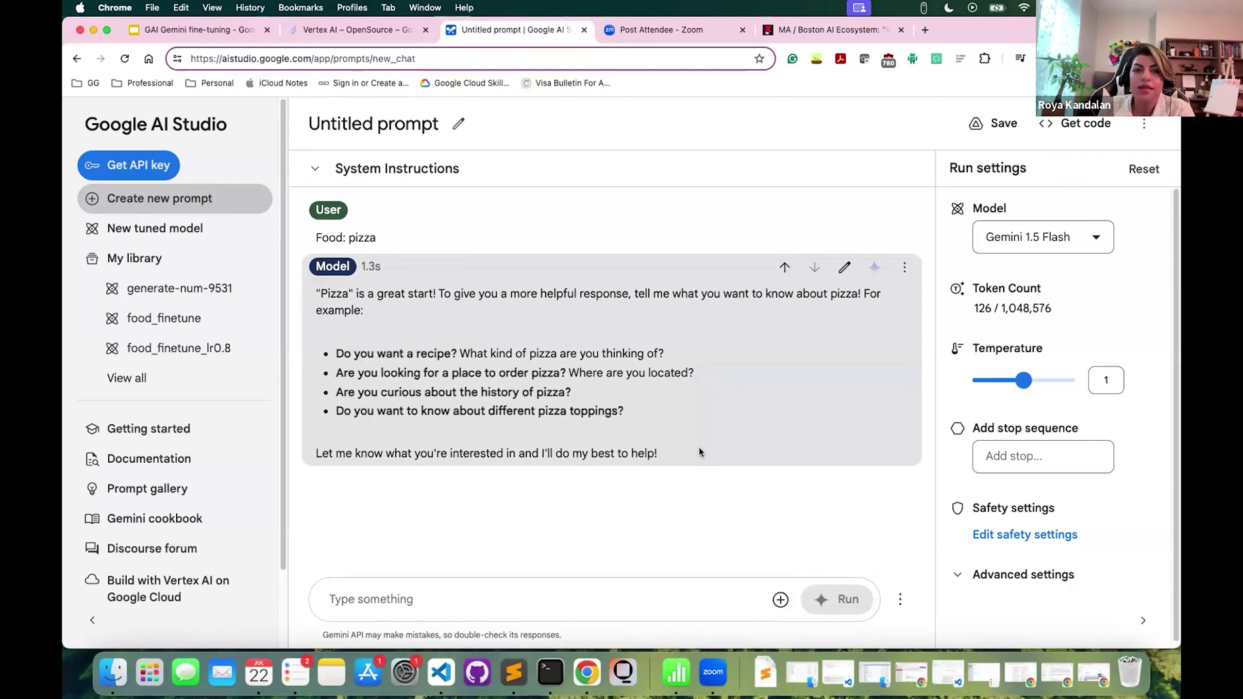
# - Switch the prompt's model to the tuned model food_finetune_lr0.8
pyautogui.click(1060, 236)
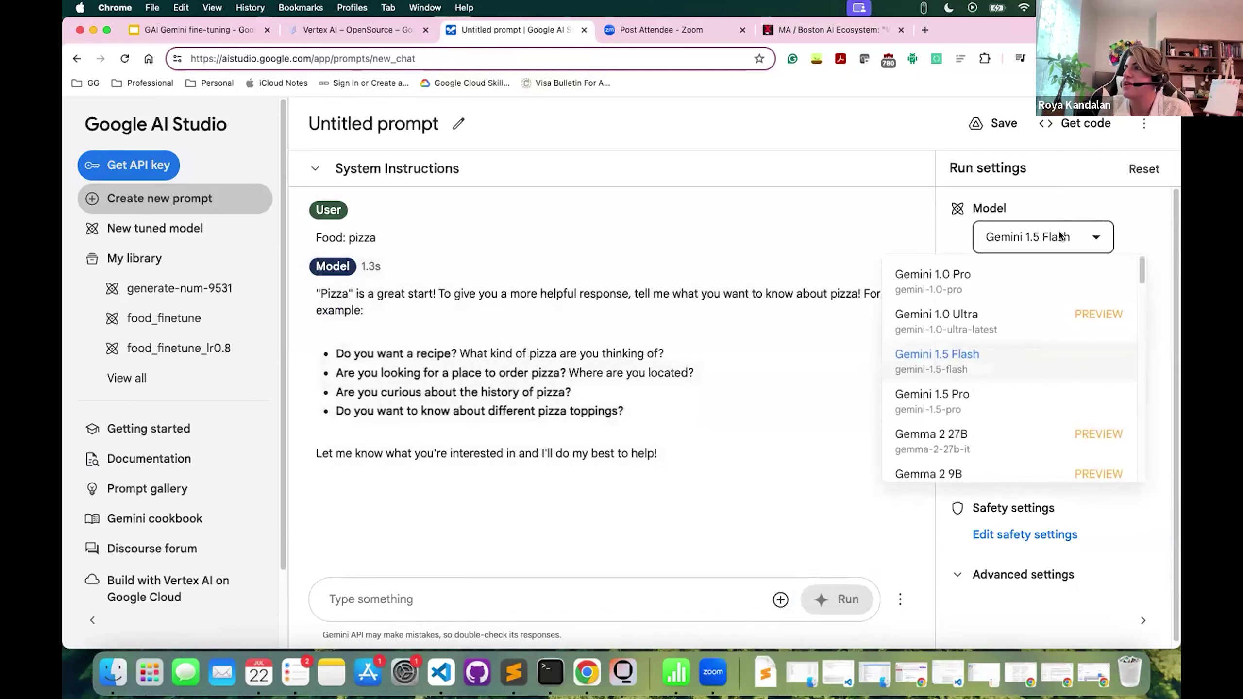
pyautogui.scroll(-6, 1008, 357)
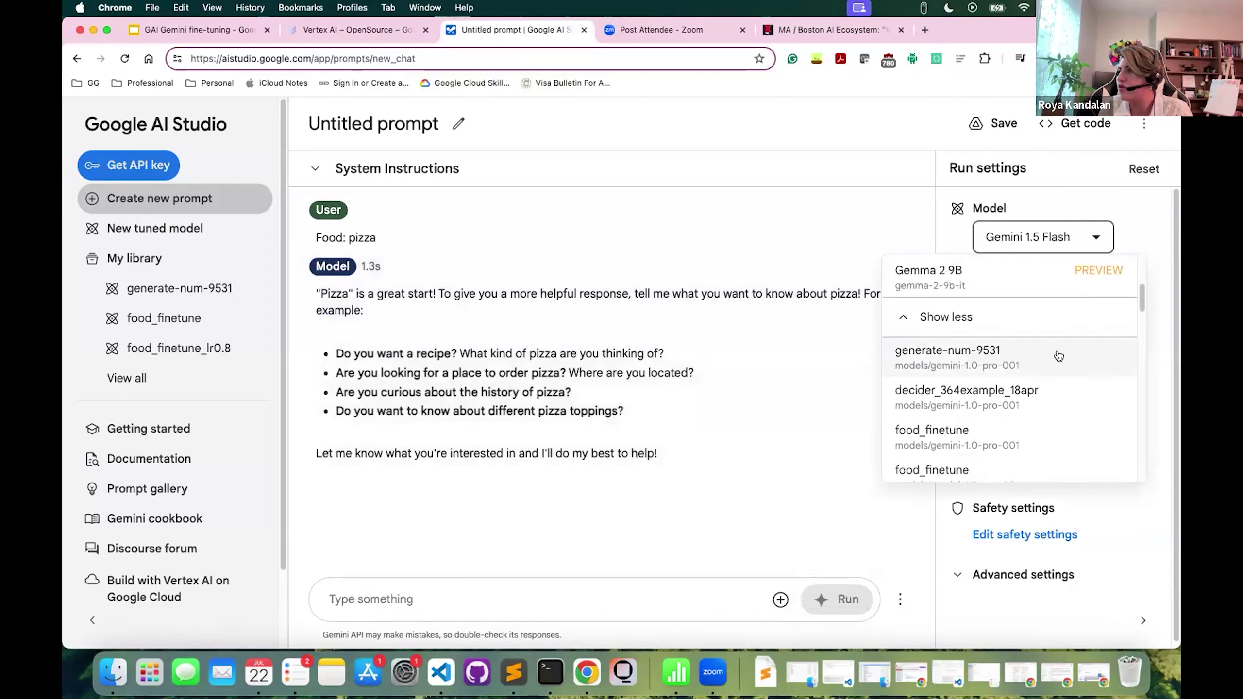
pyautogui.scroll(-3, 1059, 356)
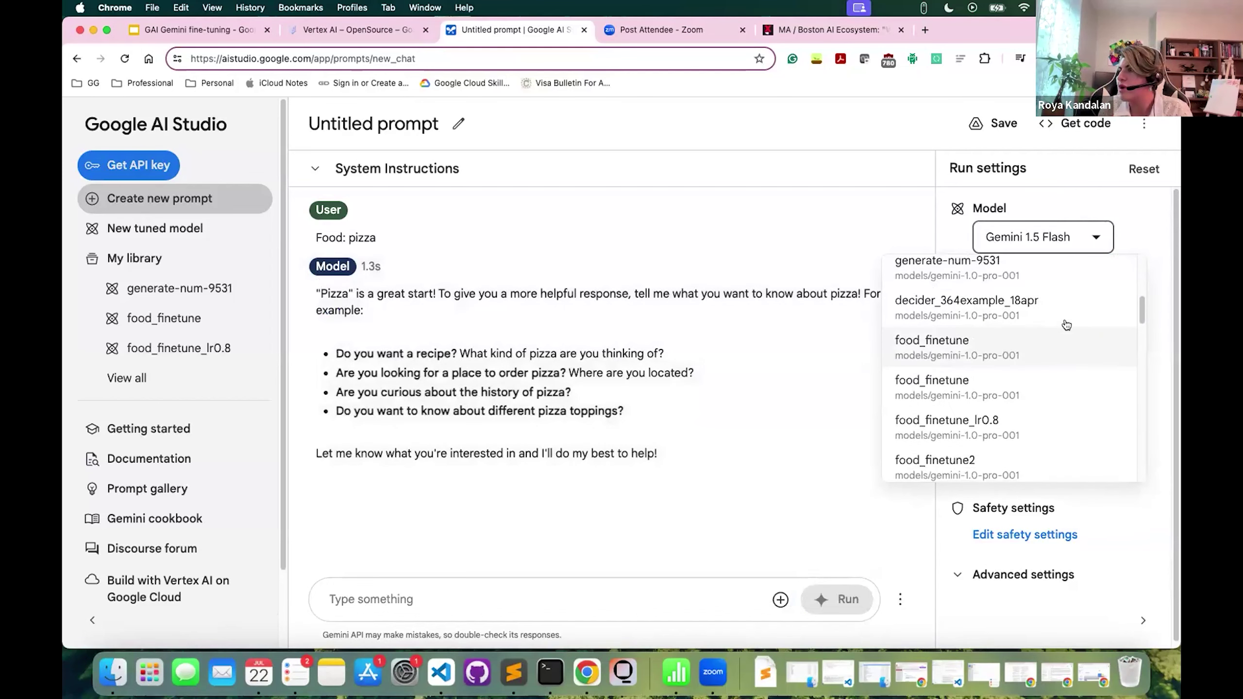
pyautogui.click(918, 421)
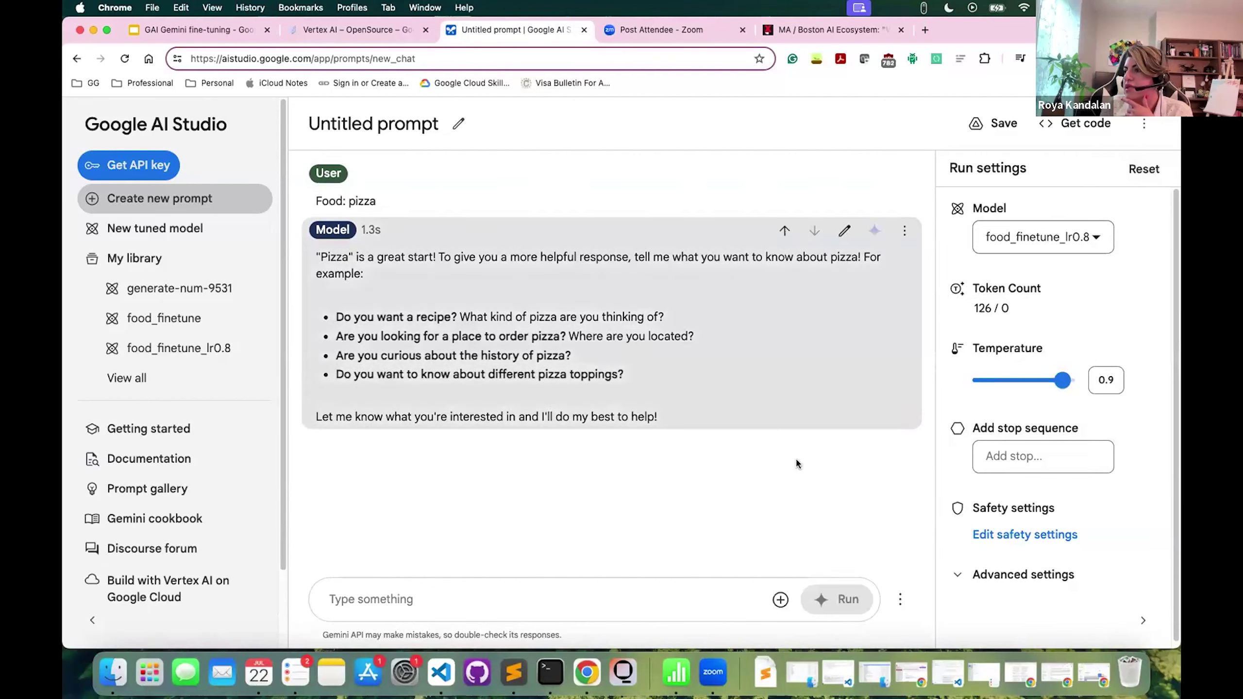
# - Clear the existing chat conversation
pyautogui.click(900, 599)
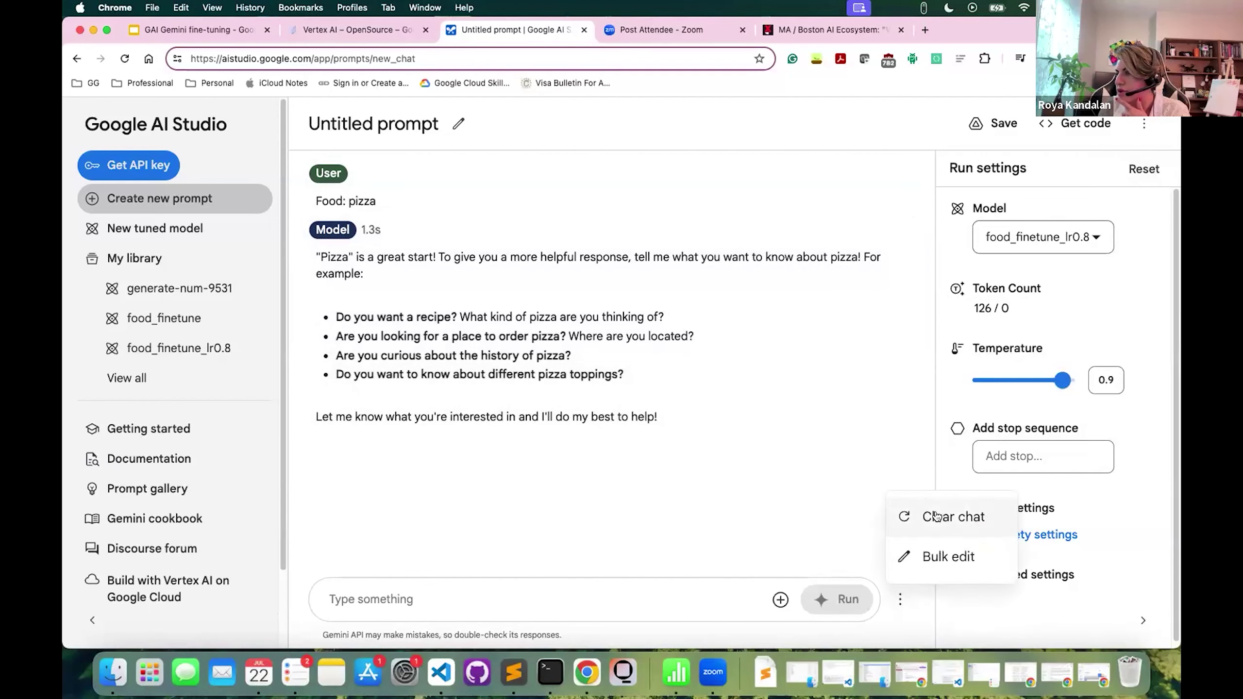
pyautogui.click(906, 516)
pyautogui.click(757, 413)
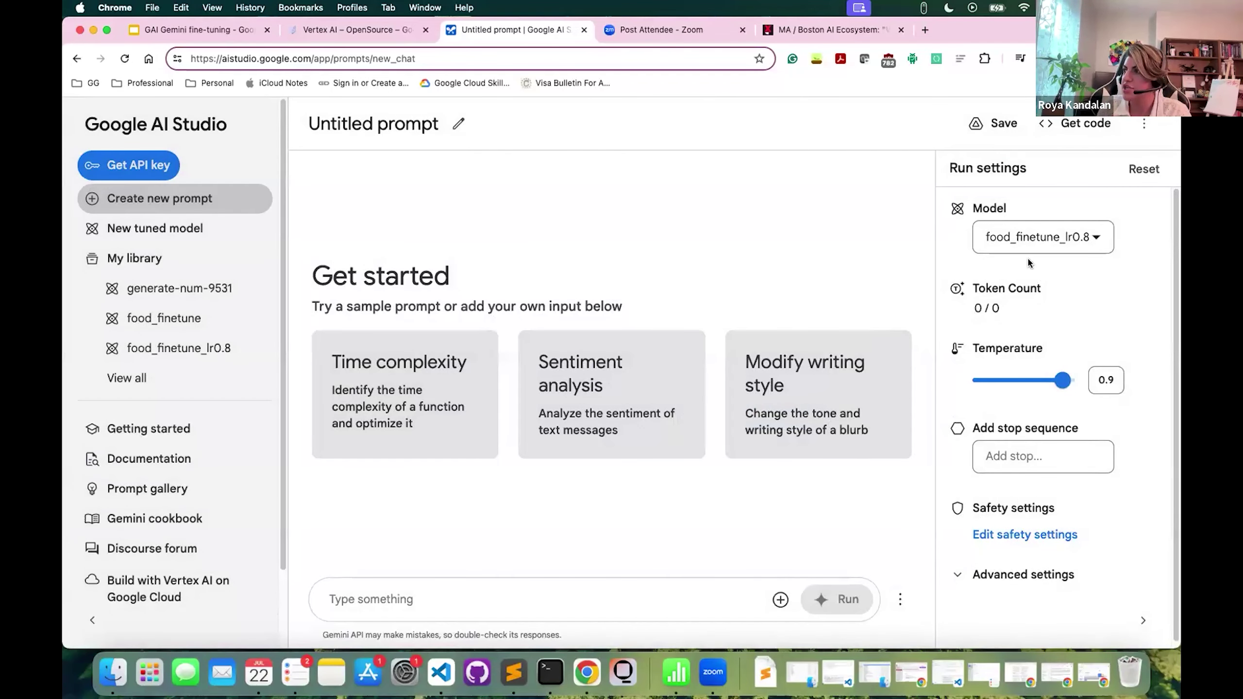
# - Run the prompt "Food: Pizza" with the tuned model
pyautogui.click(534, 593)
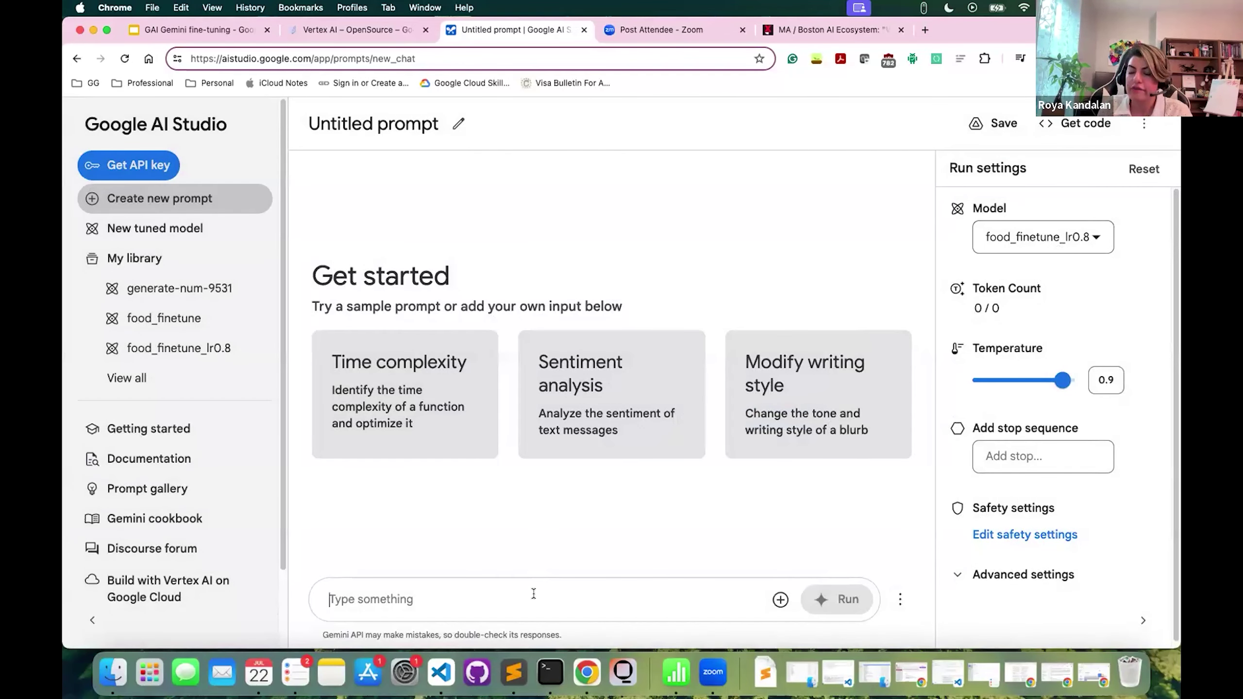
pyautogui.write('Food:')
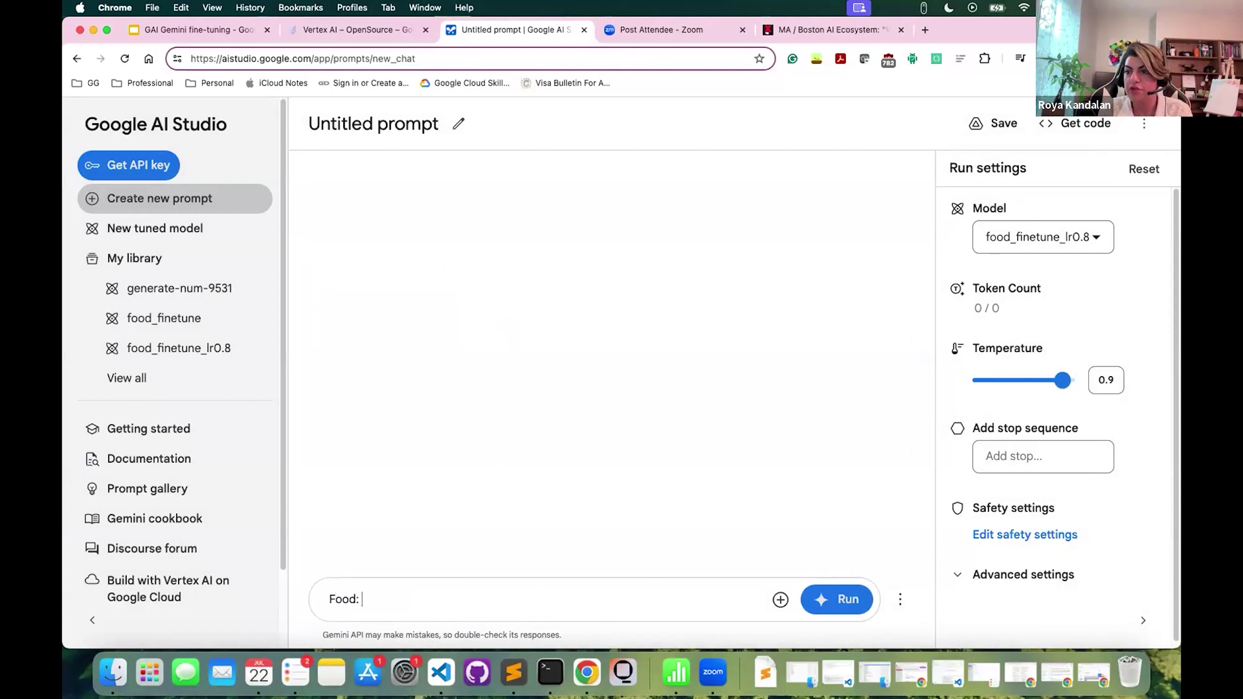
pyautogui.write(' Pizza')
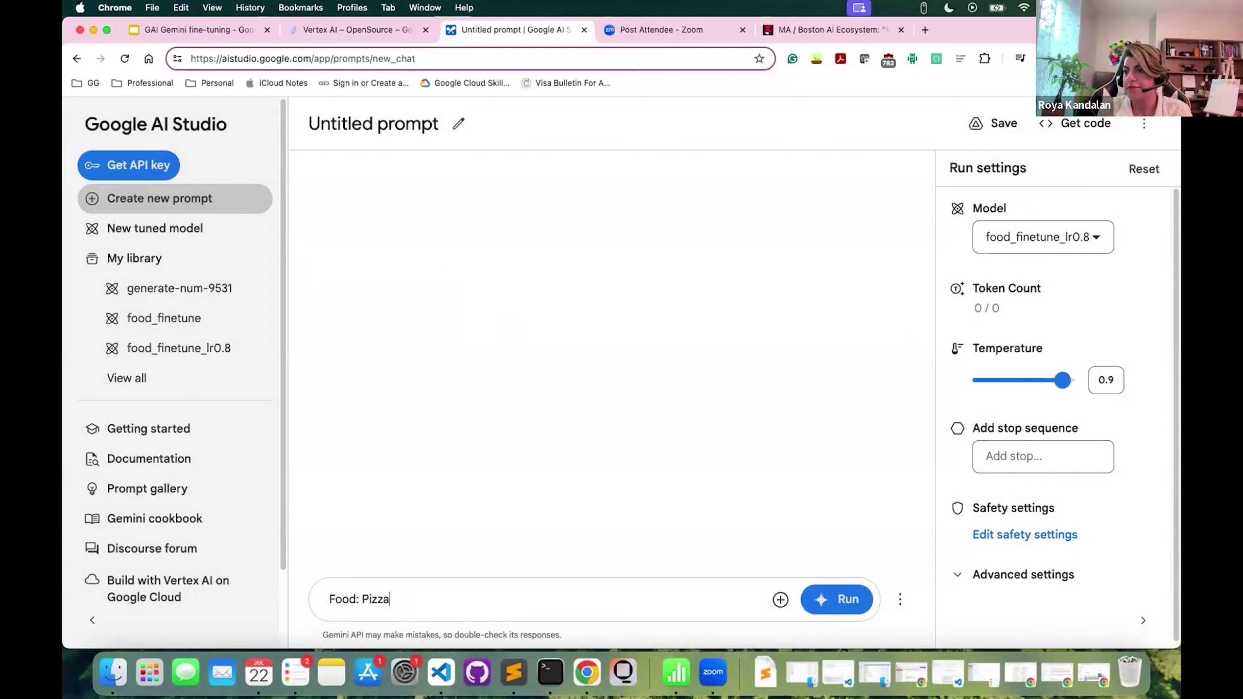
pyautogui.press('Return')
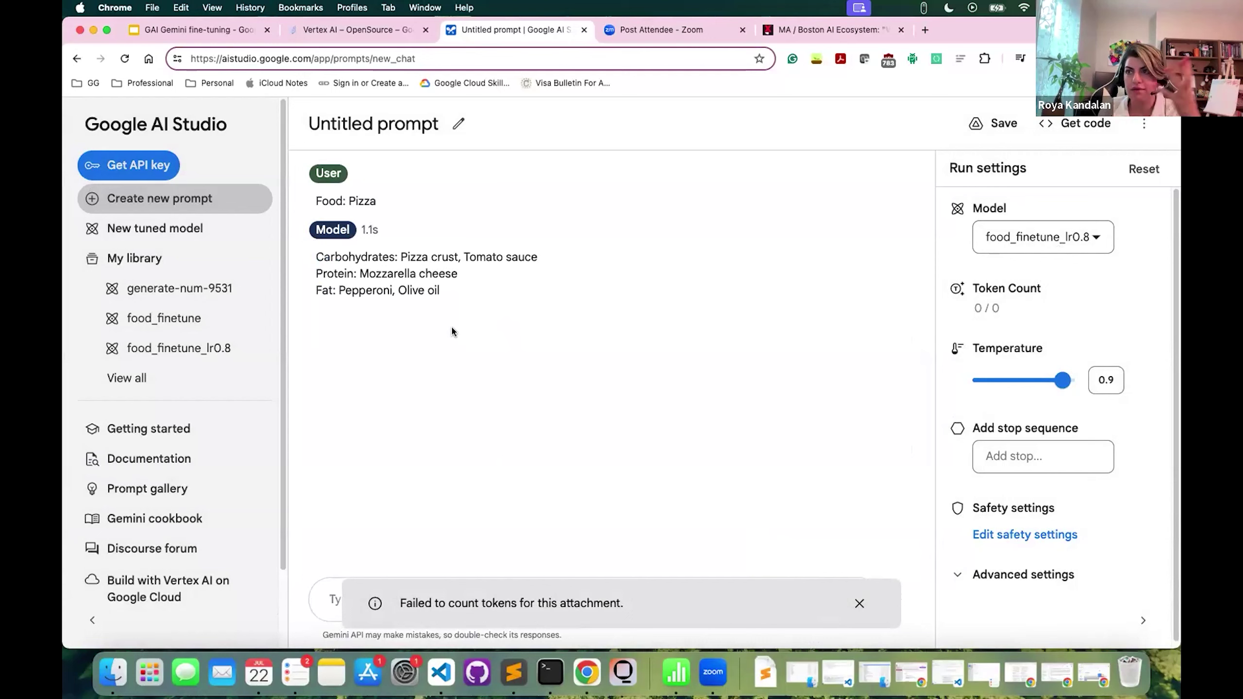
# - Open the generated code for this prompt and examine the Python version down to its tuned model name
pyautogui.moveTo(554, 261)
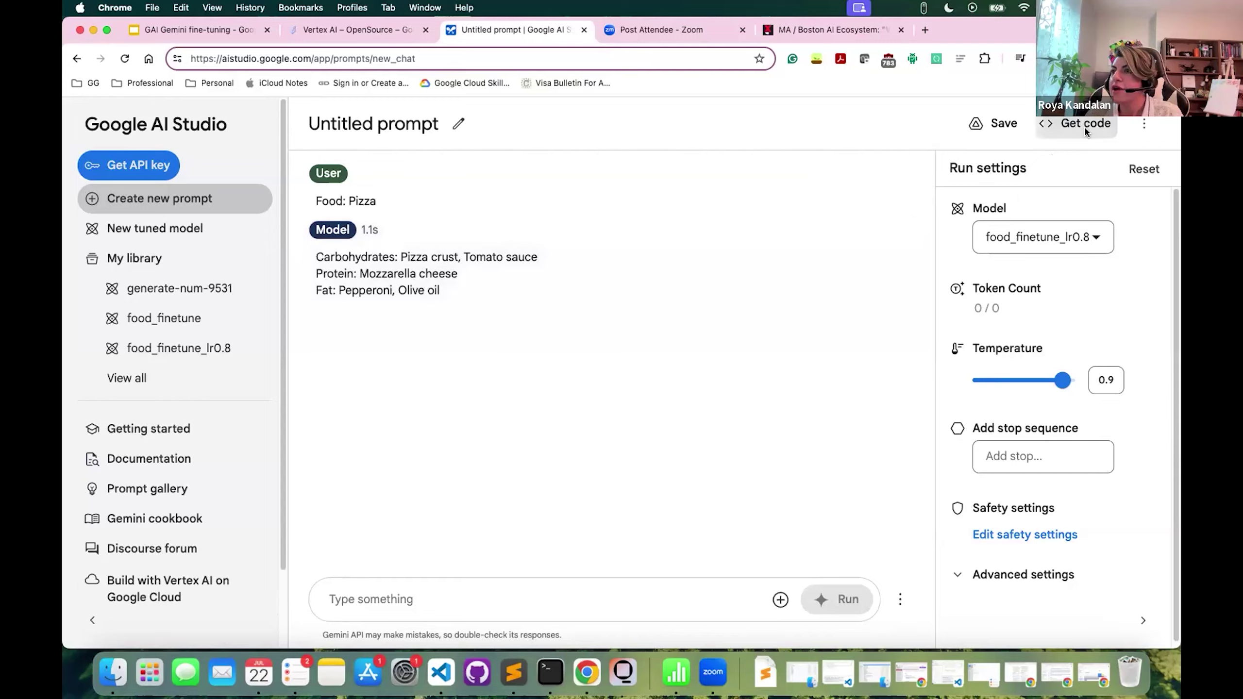
pyautogui.click(1067, 123)
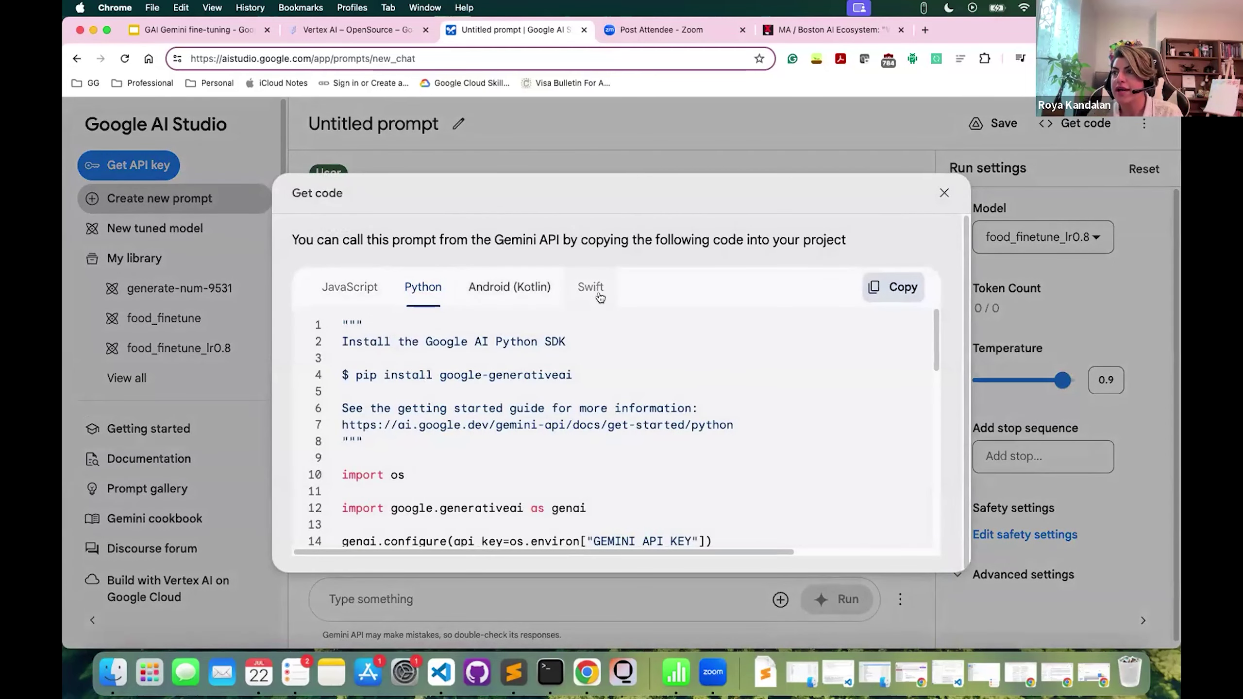
pyautogui.scroll(-4, 663, 413)
pyautogui.scroll(-1, 663, 412)
pyautogui.scroll(-2, 636, 417)
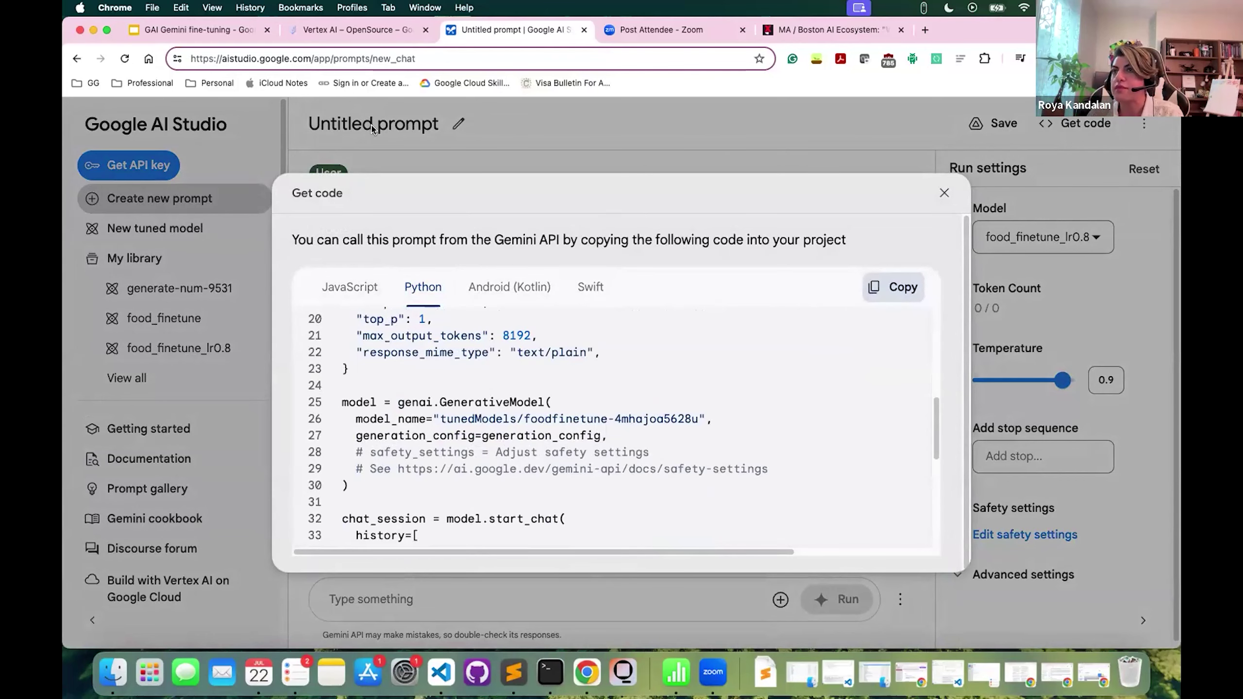
# - Switch to the GAI Gemini fine-tuning presentation and start its slideshow from the DEMO slide
pyautogui.click(196, 32)
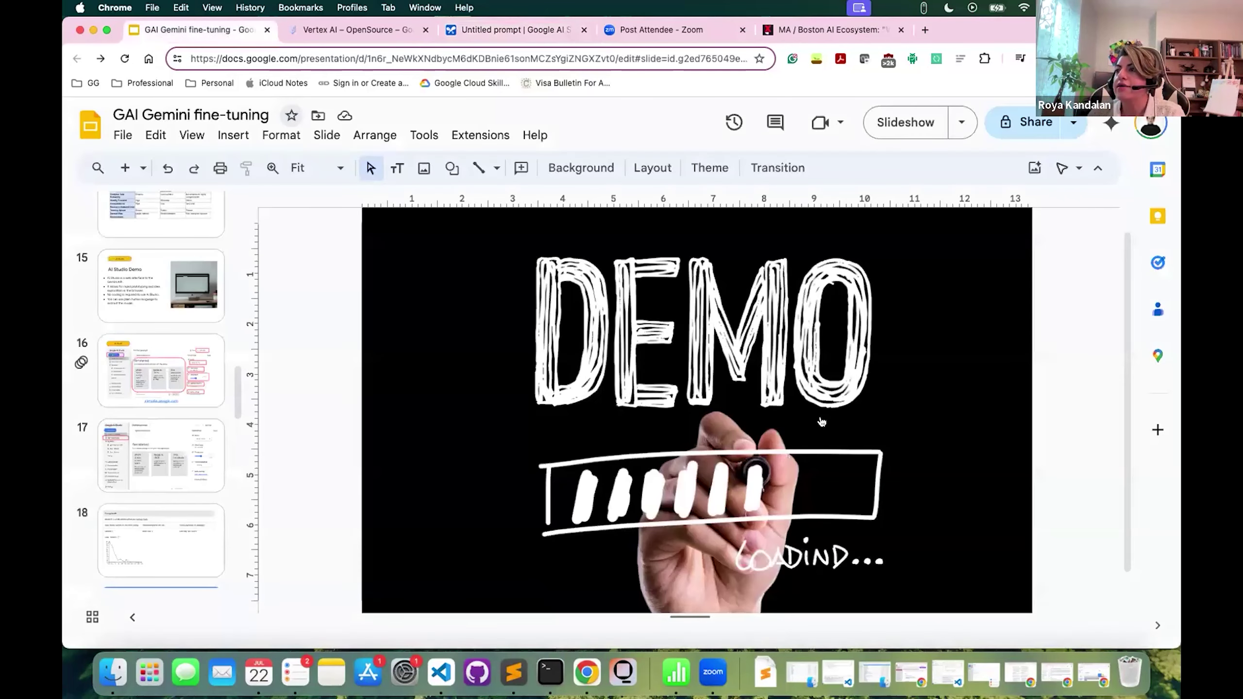
pyautogui.click(1008, 135)
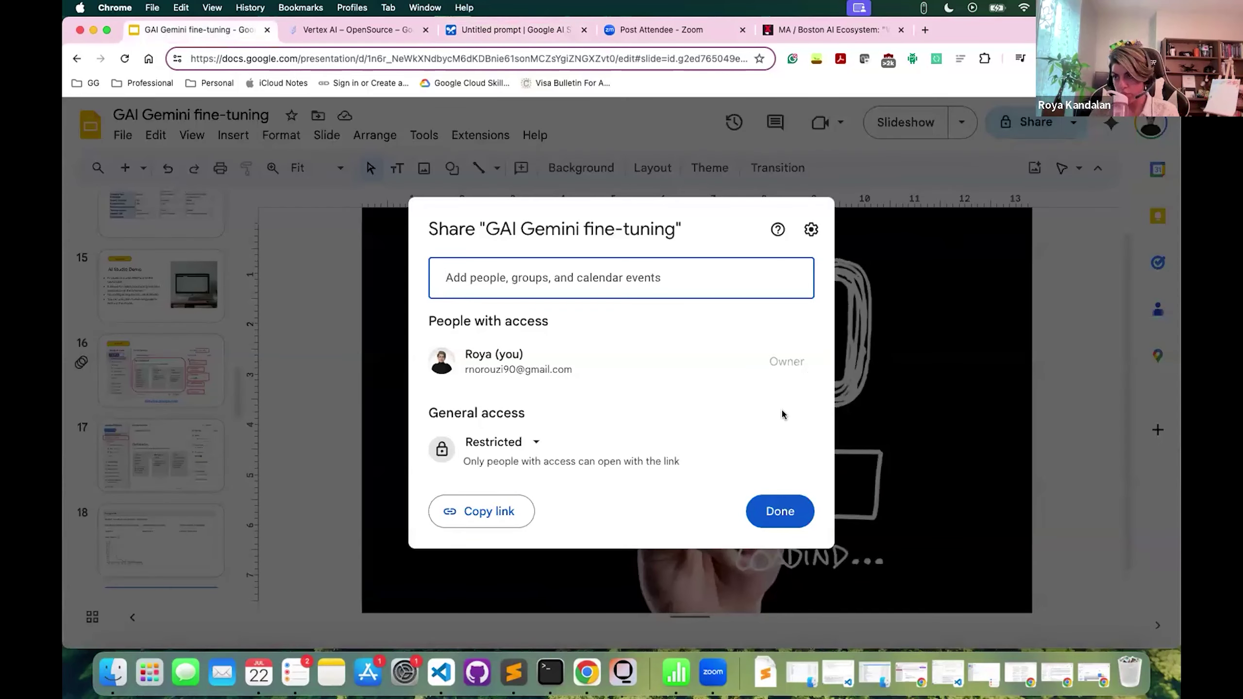
pyautogui.click(890, 247)
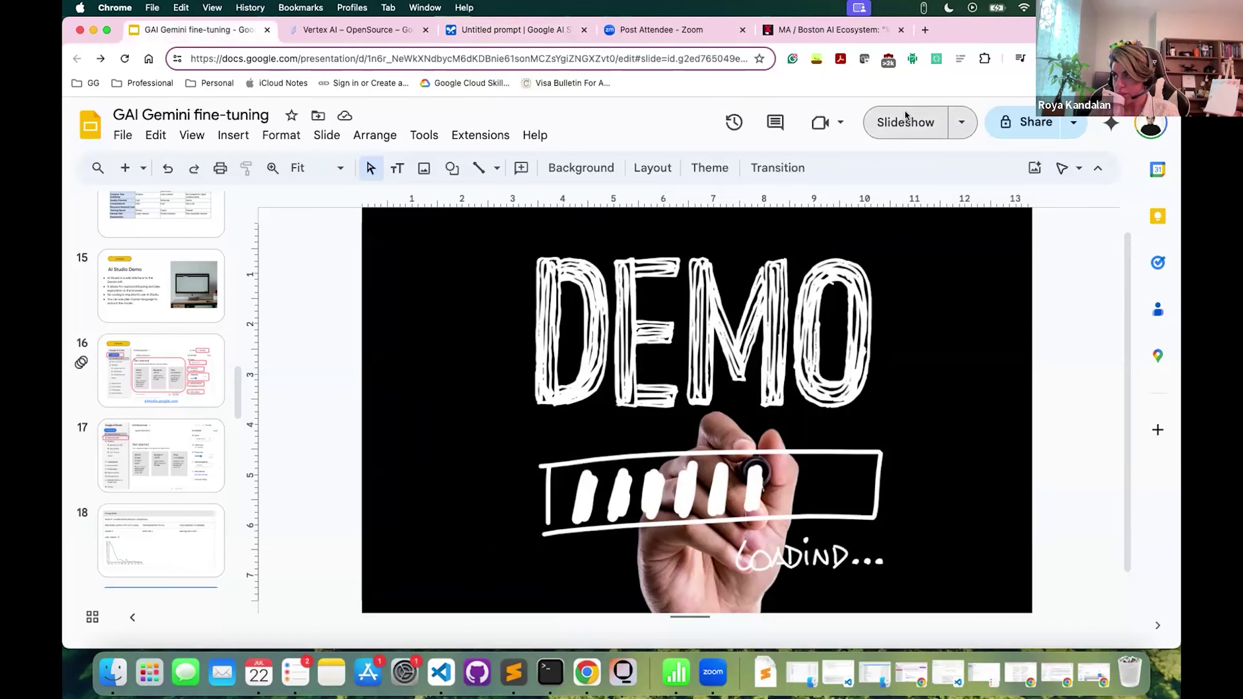
pyautogui.click(906, 122)
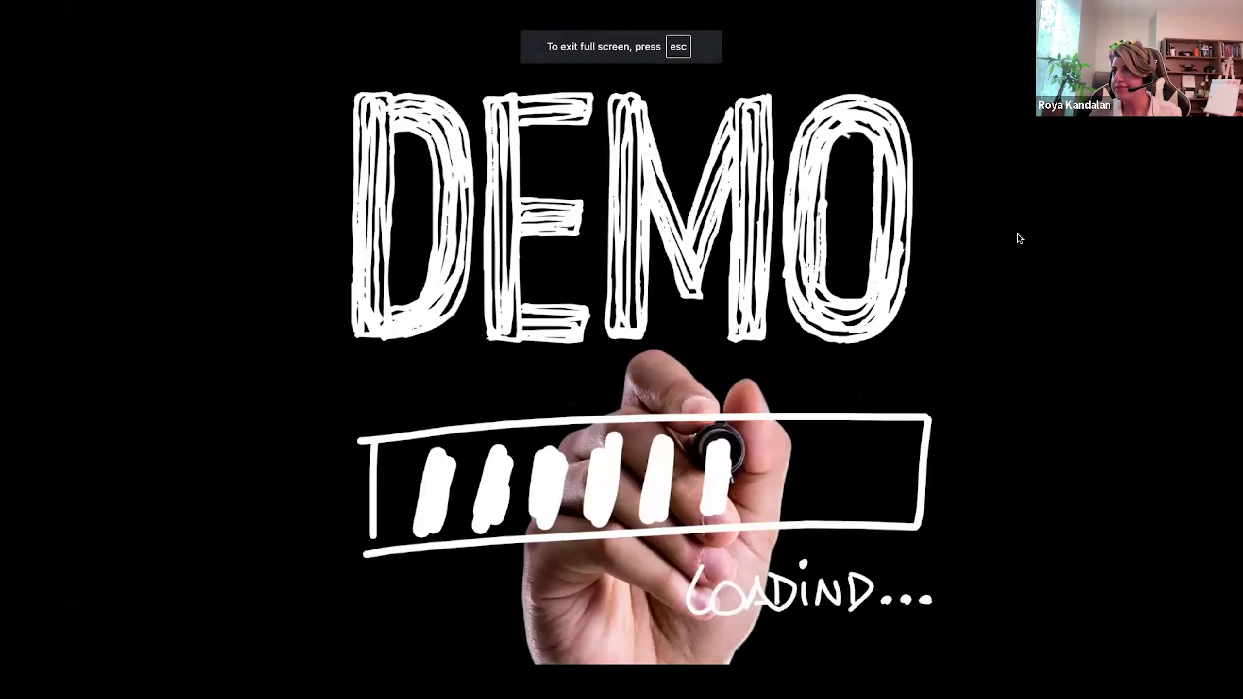
pyautogui.click(1102, 308)
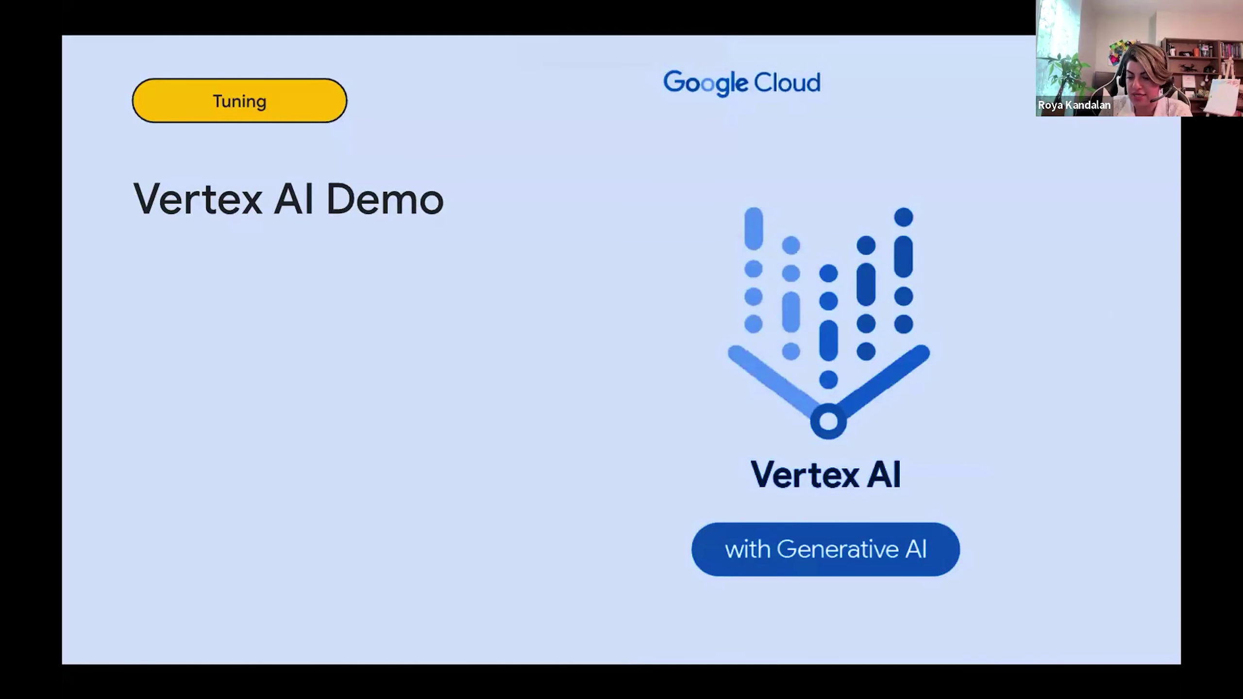
pyautogui.hotkey('alt', 'Tab')
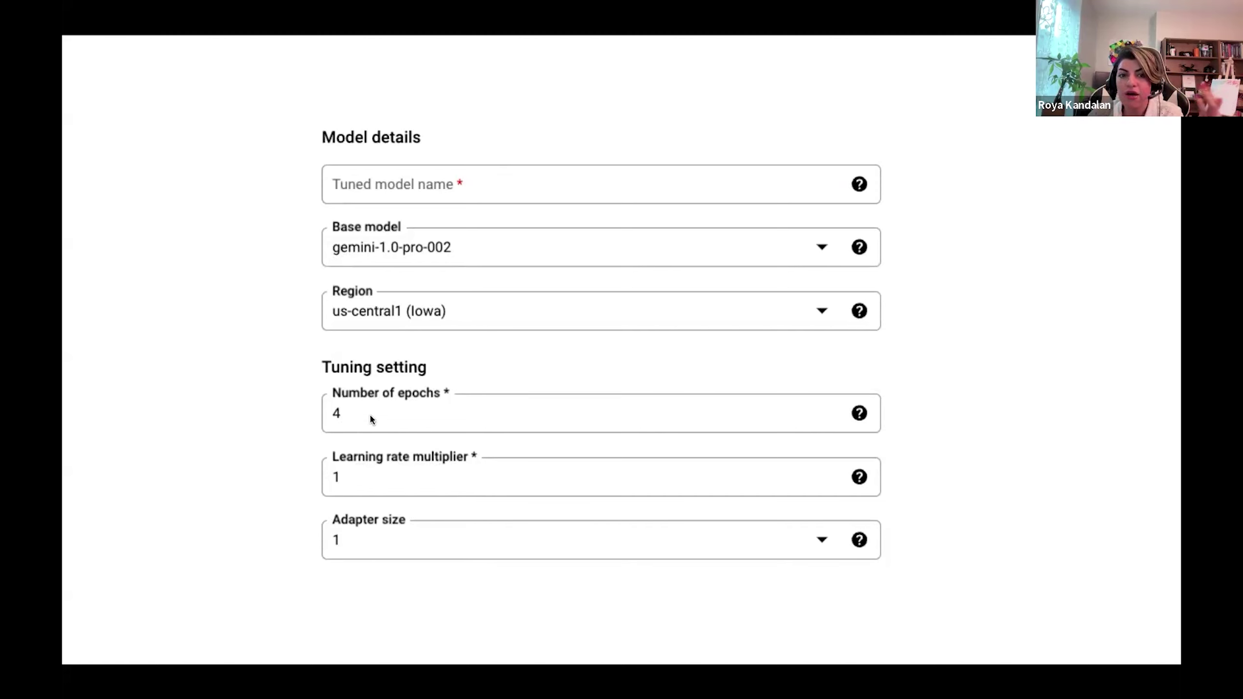
pyautogui.moveTo(774, 474)
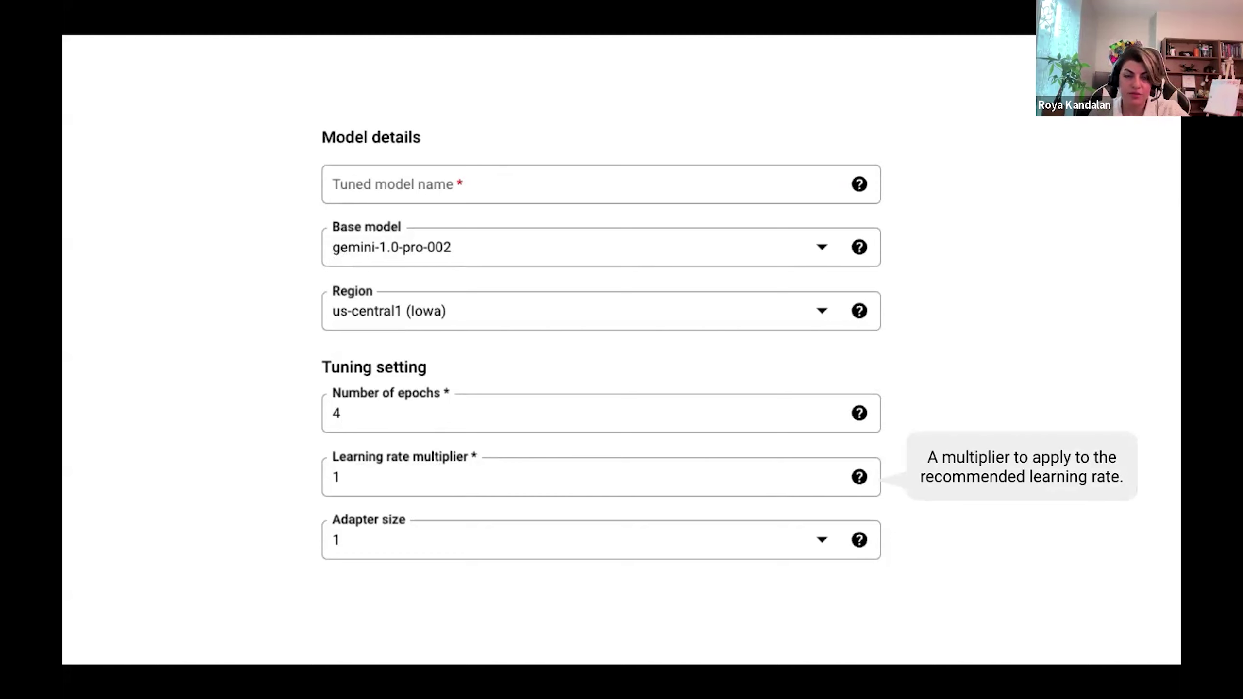
pyautogui.press('Right')
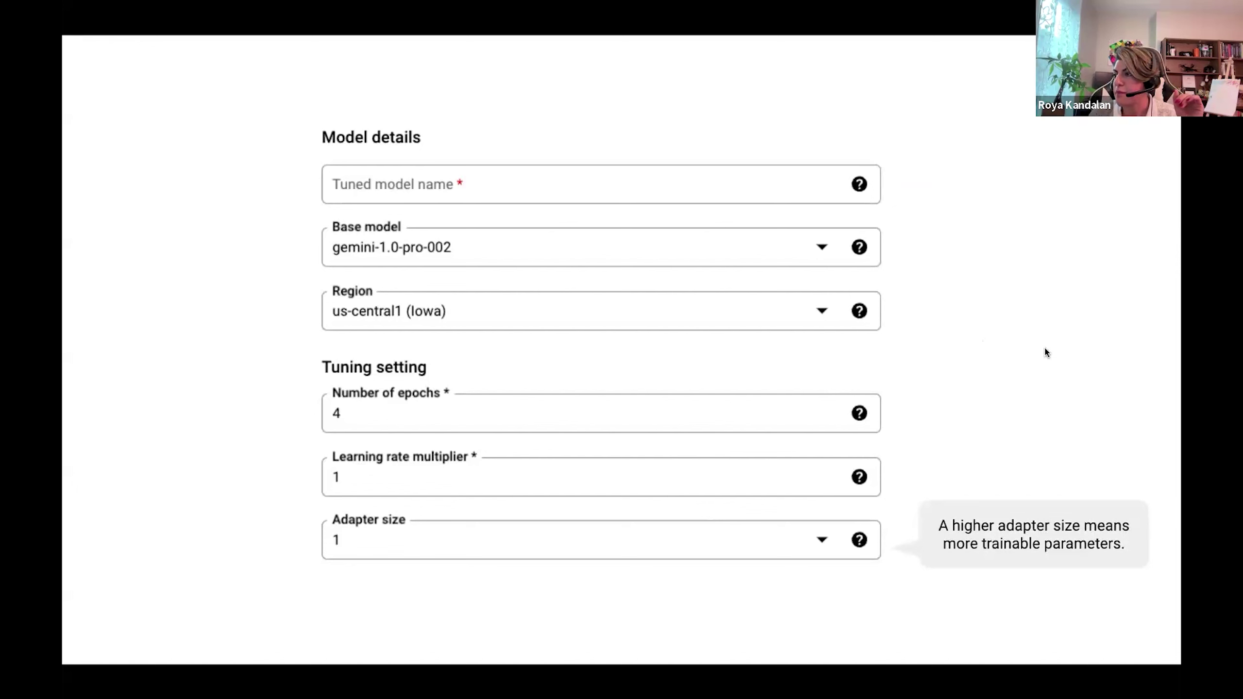
pyautogui.press('Right')
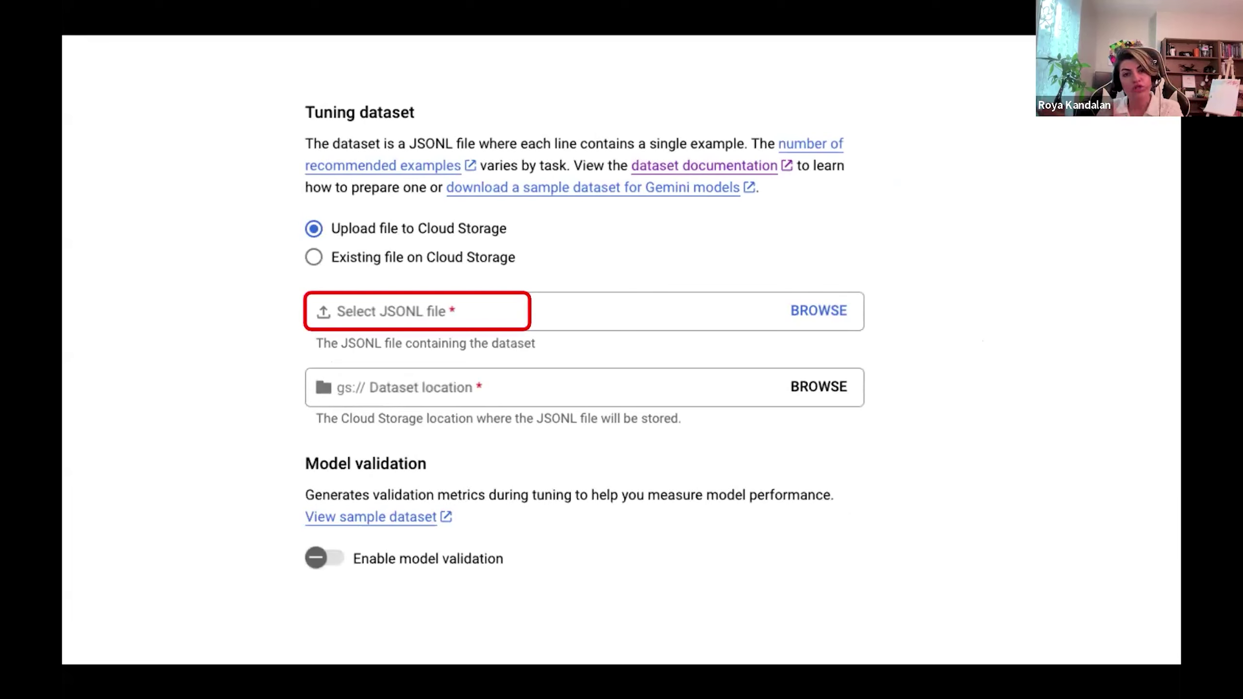
pyautogui.press('Right')
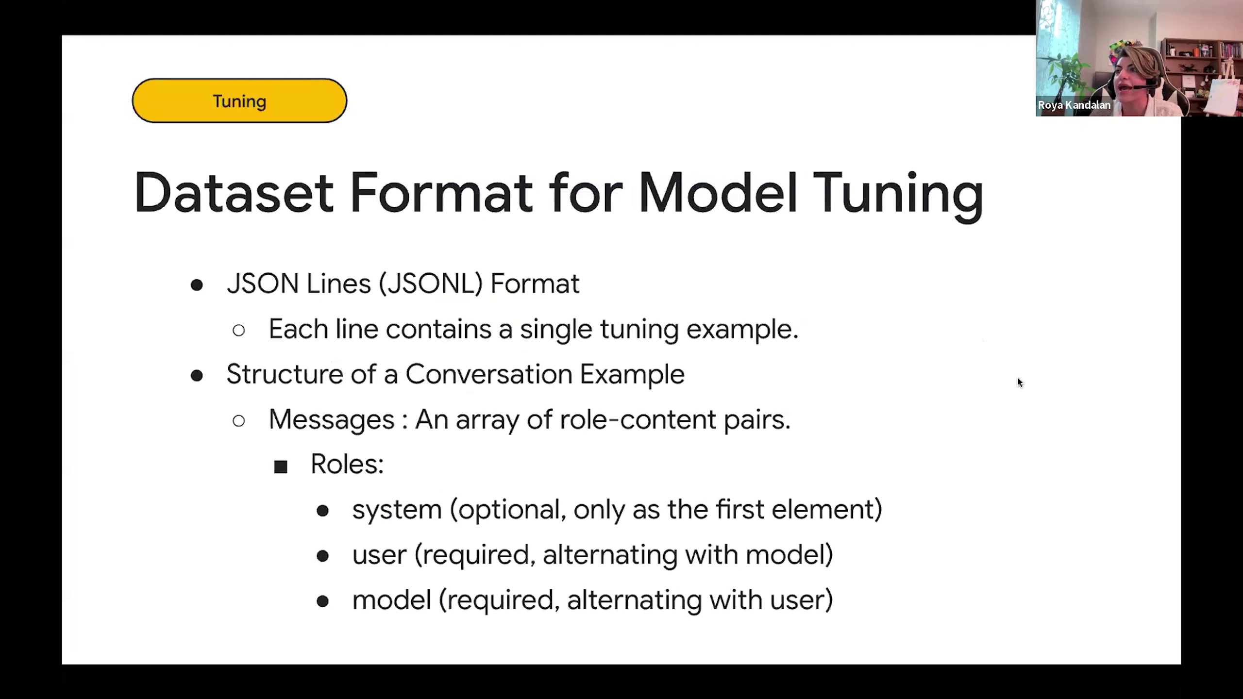
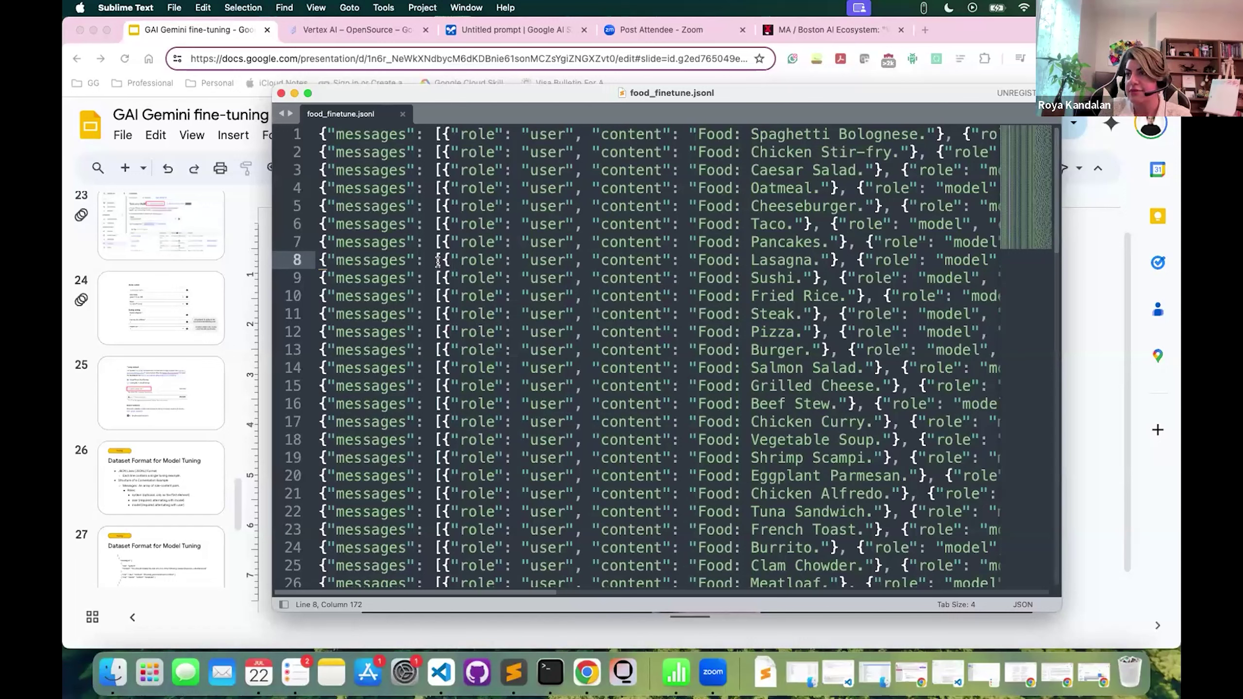
# - Examine the Lasagna example on line 8 of food_finetune.jsonl, from its messages array and user content through the end of the model answer
pyautogui.moveTo(434, 261); pyautogui.dragTo(442, 260)
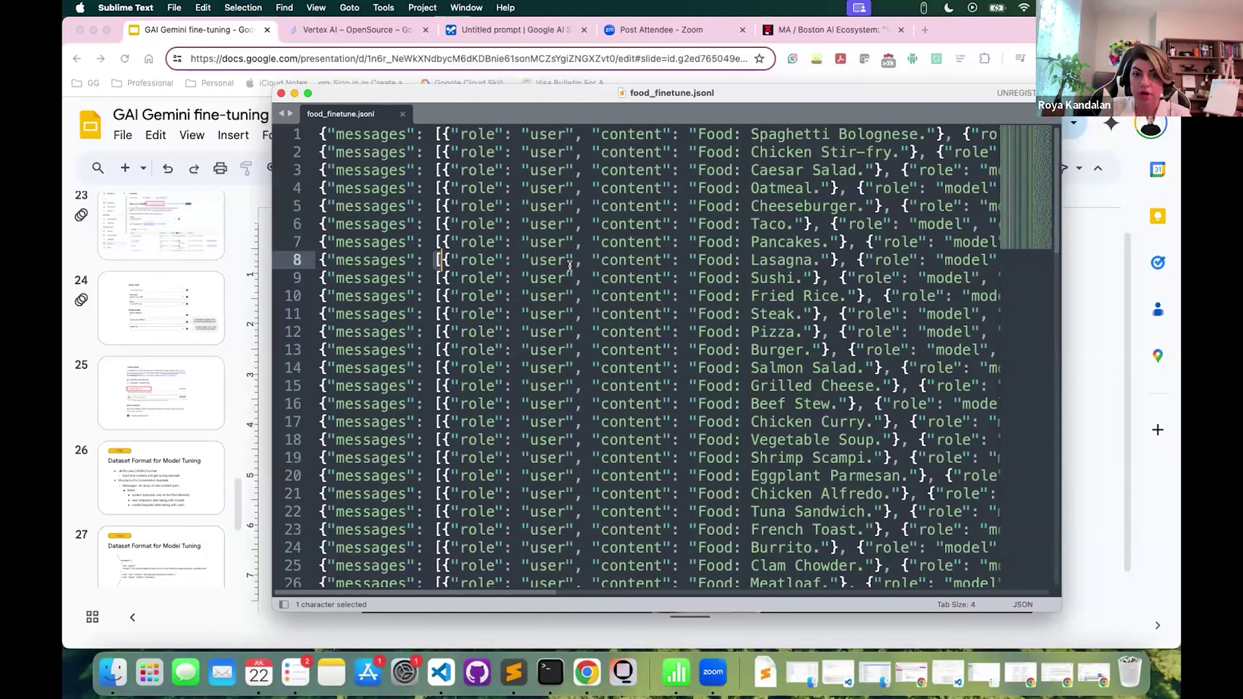
pyautogui.moveTo(503, 592); pyautogui.dragTo(576, 591)
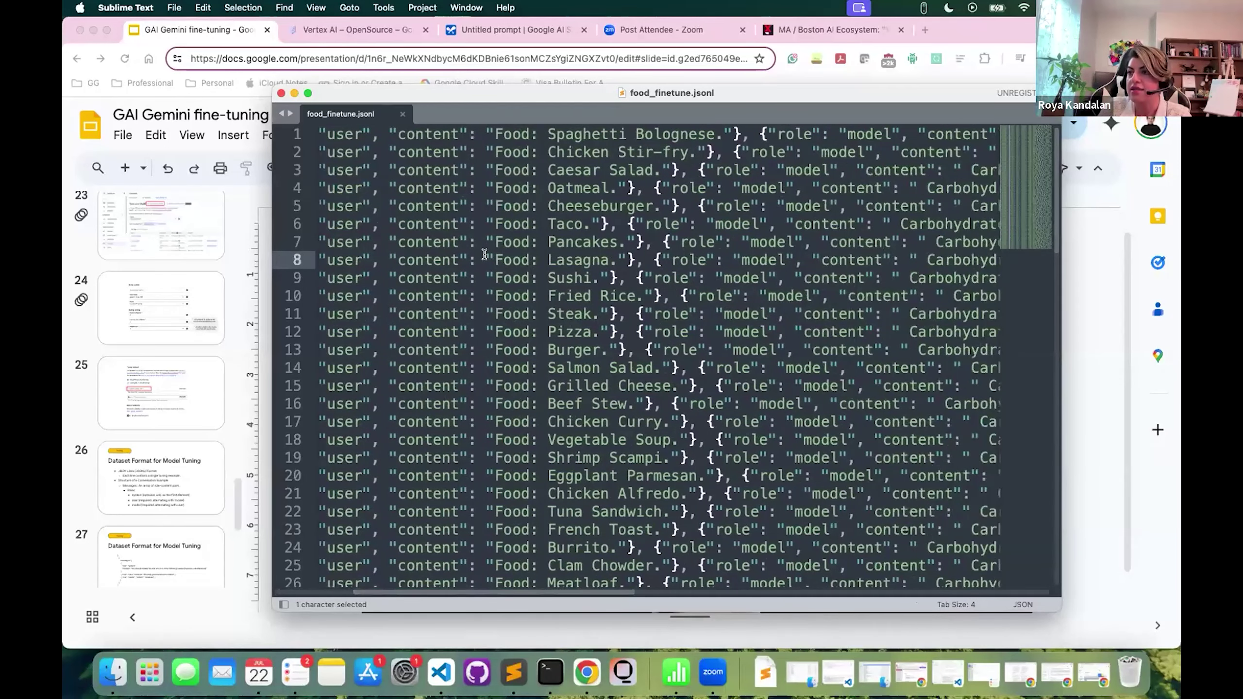
pyautogui.moveTo(486, 260); pyautogui.dragTo(531, 260)
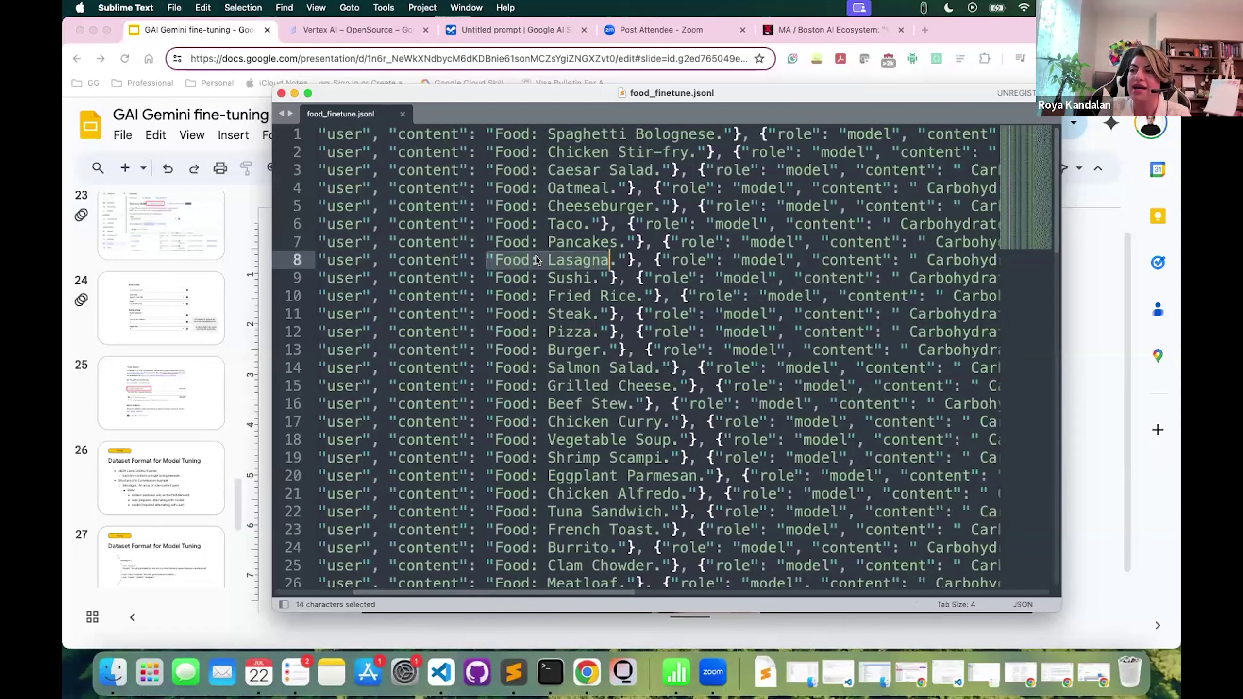
pyautogui.click(539, 259)
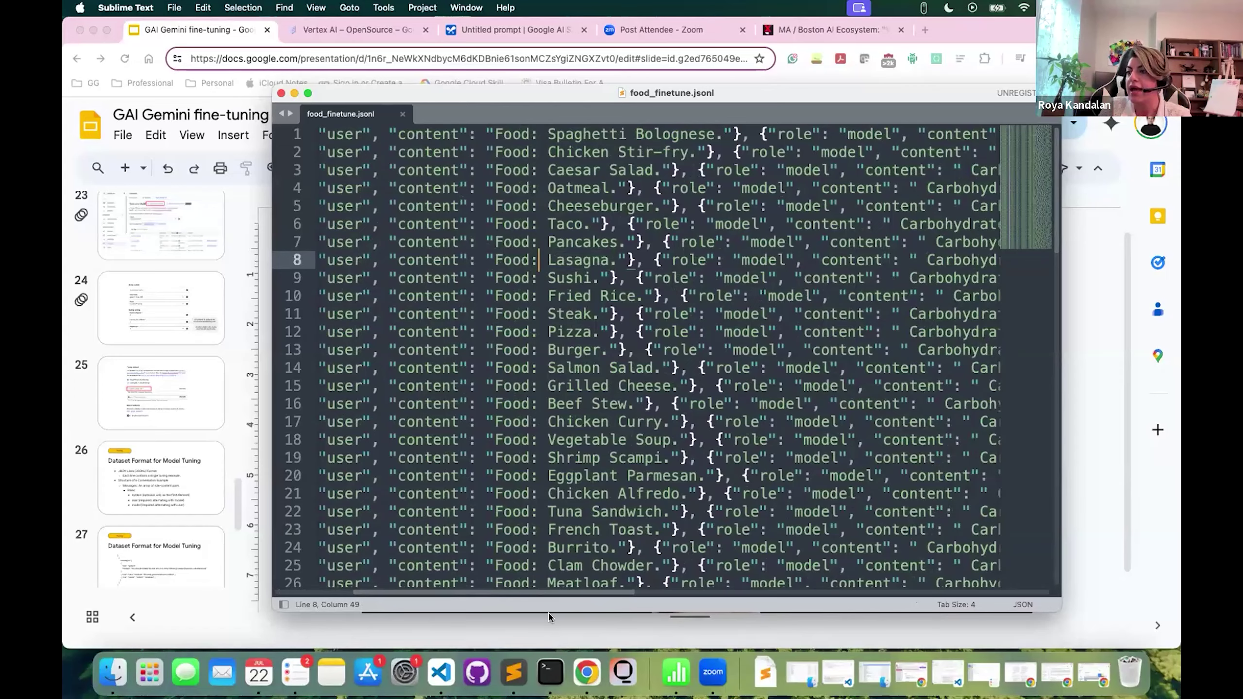
pyautogui.moveTo(558, 593); pyautogui.dragTo(676, 594)
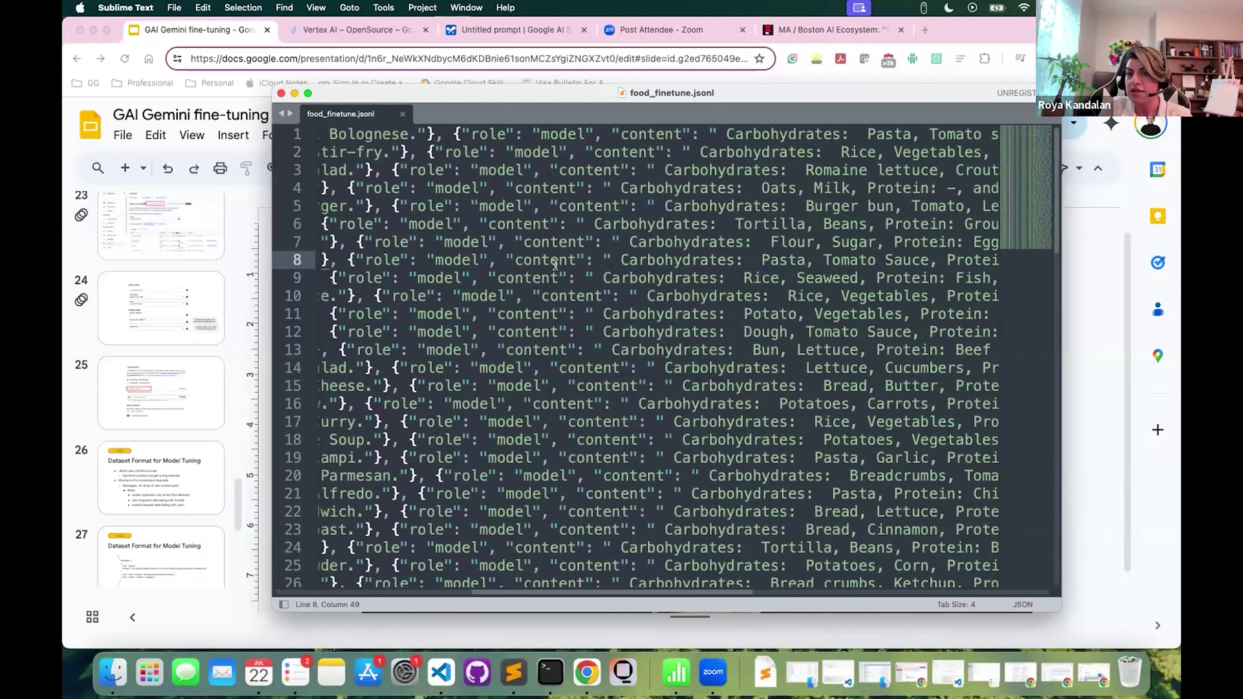
pyautogui.moveTo(621, 594); pyautogui.dragTo(706, 592)
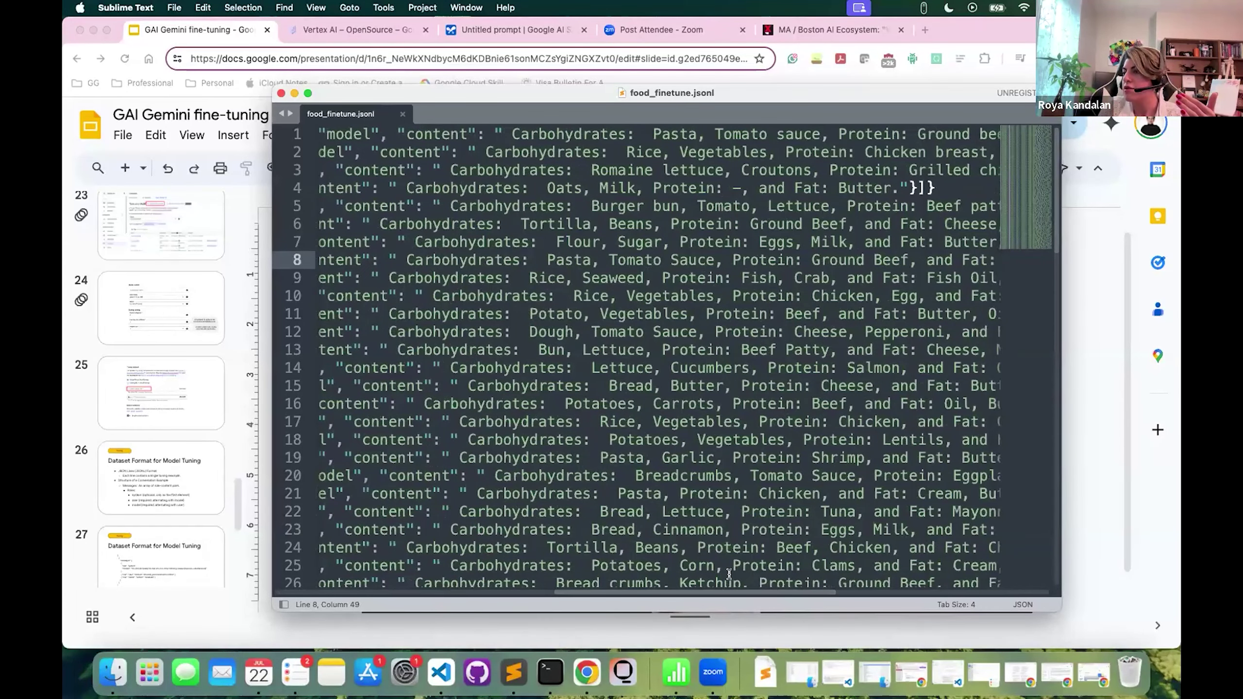
pyautogui.moveTo(737, 594); pyautogui.dragTo(842, 592)
pyautogui.moveTo(689, 260); pyautogui.dragTo(827, 263)
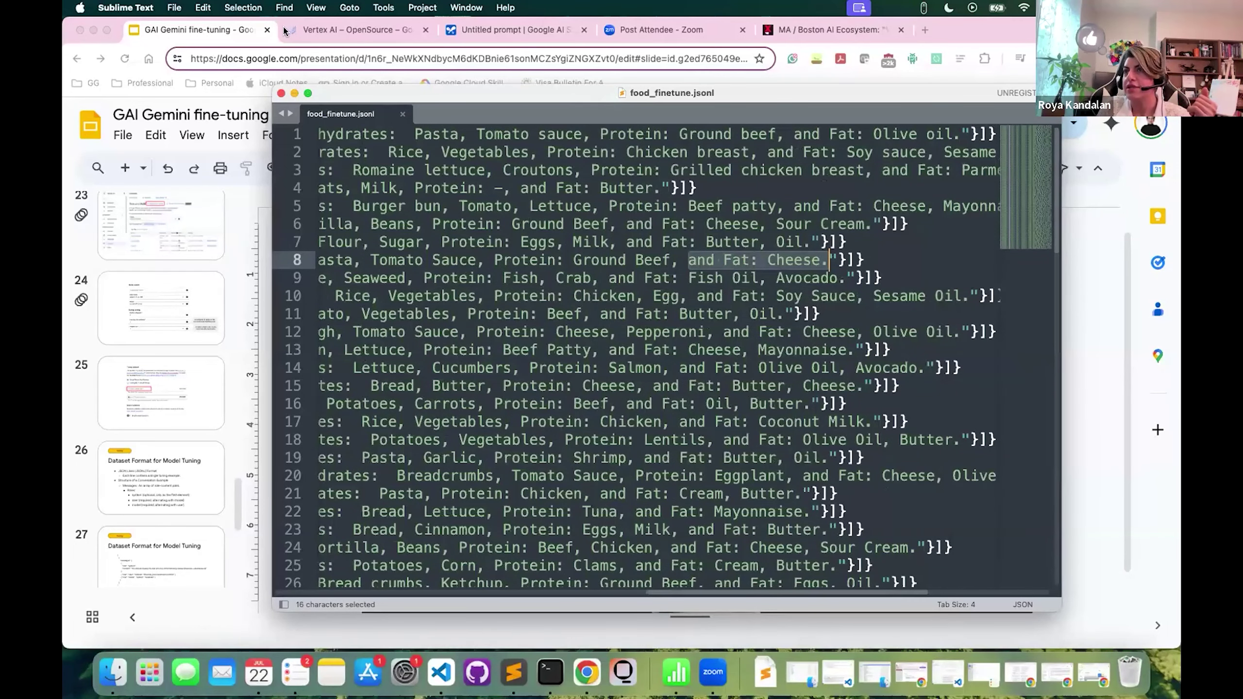
# - Switch to Vertex AI and begin creating a tuned model from the Language tuning jobs page
pyautogui.click(348, 28)
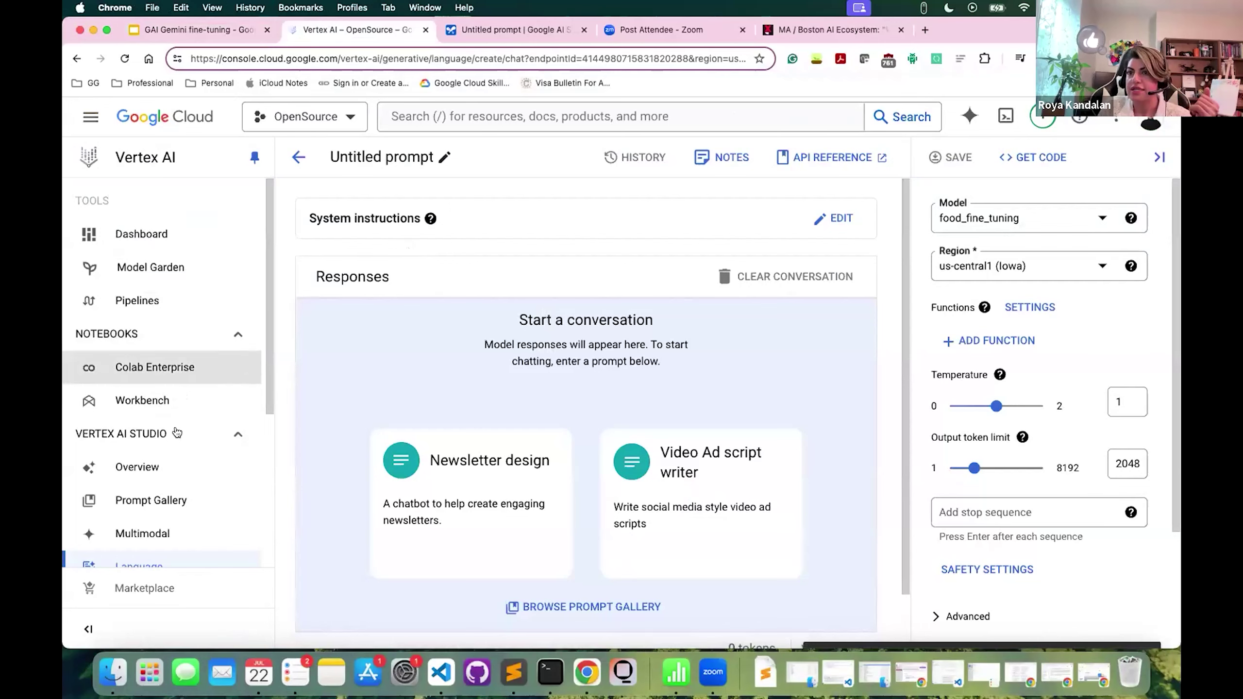
pyautogui.click(171, 450)
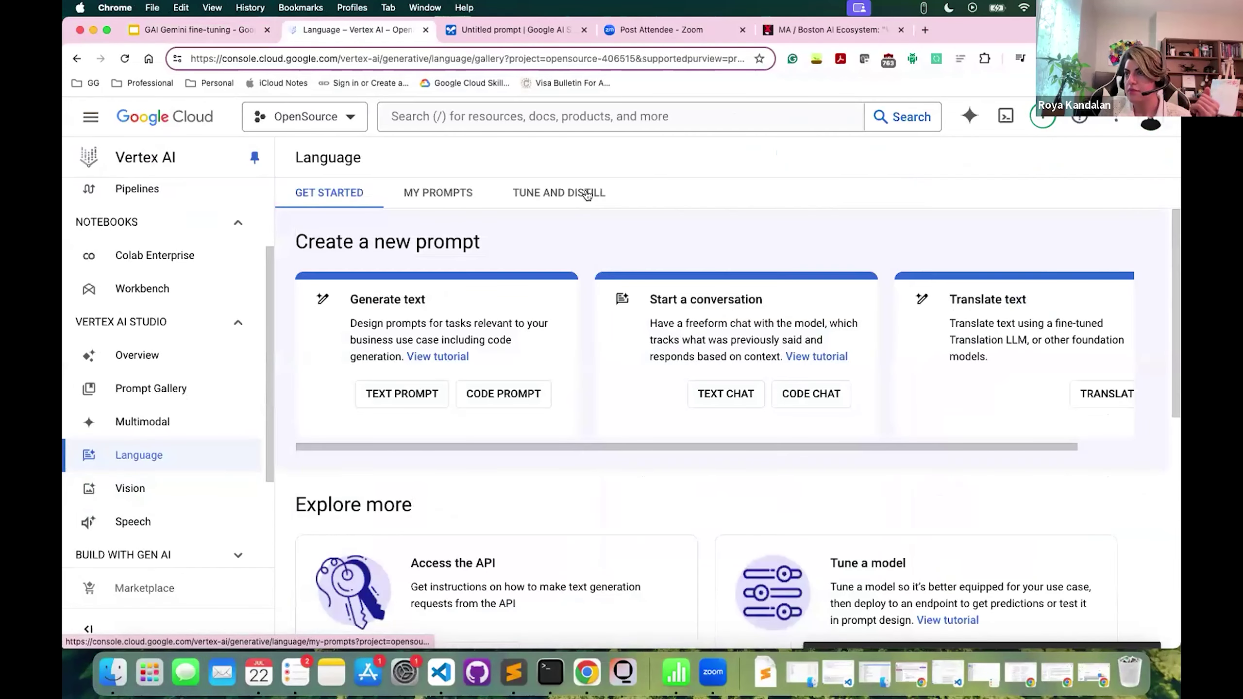
pyautogui.click(587, 193)
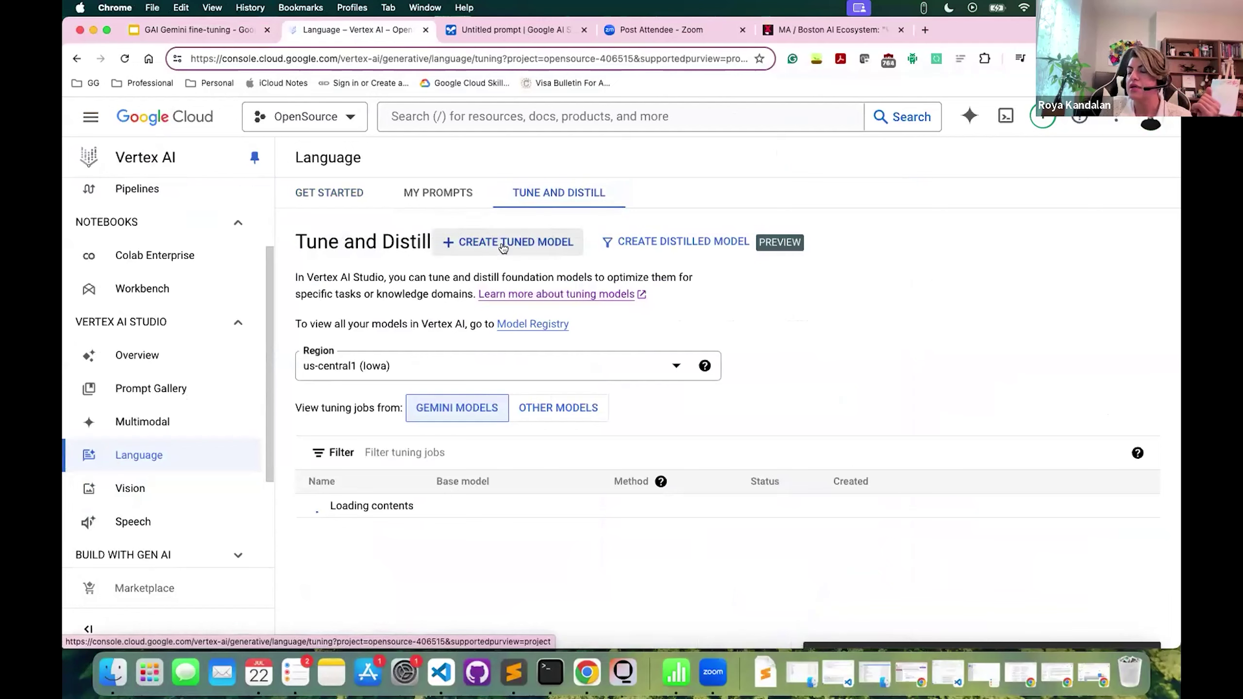
pyautogui.click(509, 245)
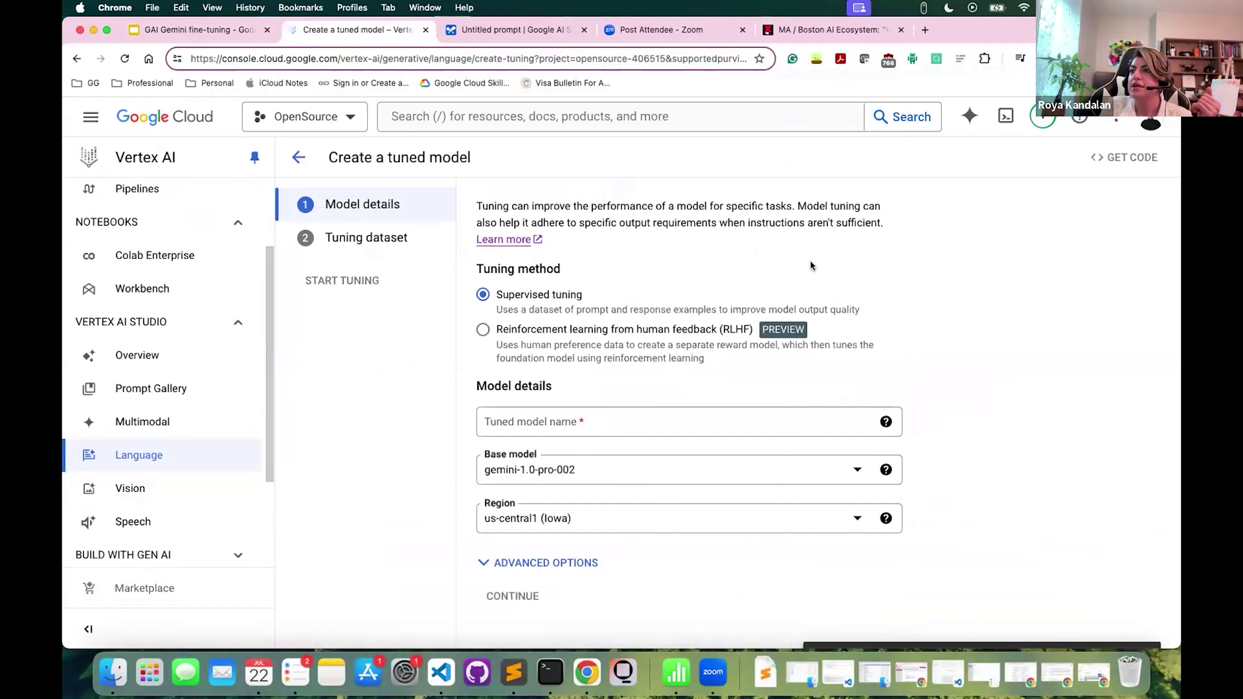
# - Choose supervised tuning, name the tuned model GAI_finetune, and continue to the tuning dataset after reviewing the advanced tuning settings
pyautogui.click(494, 295)
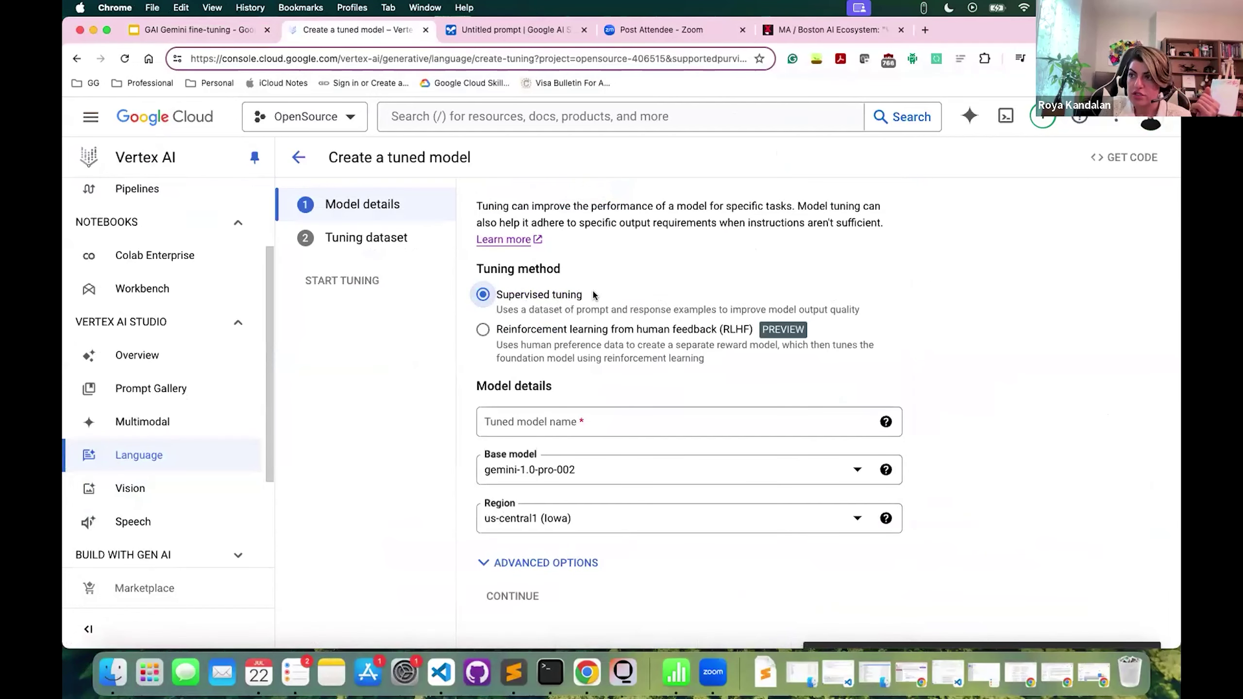
pyautogui.click(587, 421)
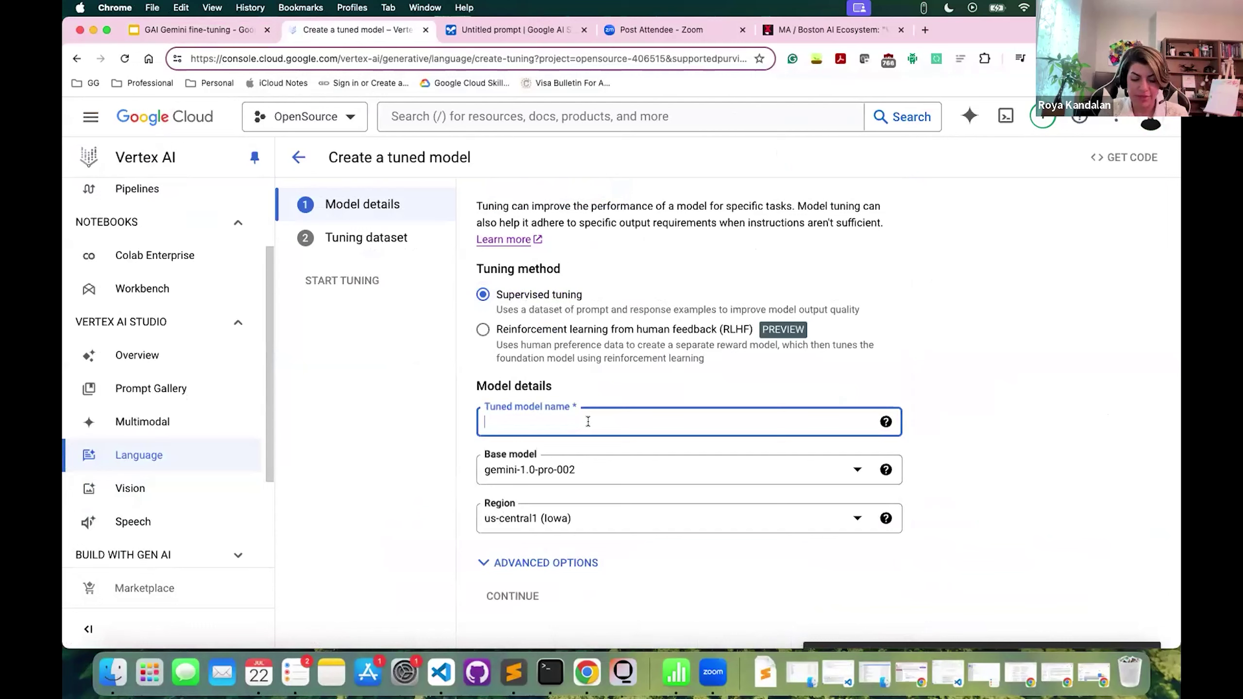
pyautogui.write('GAI_finetune')
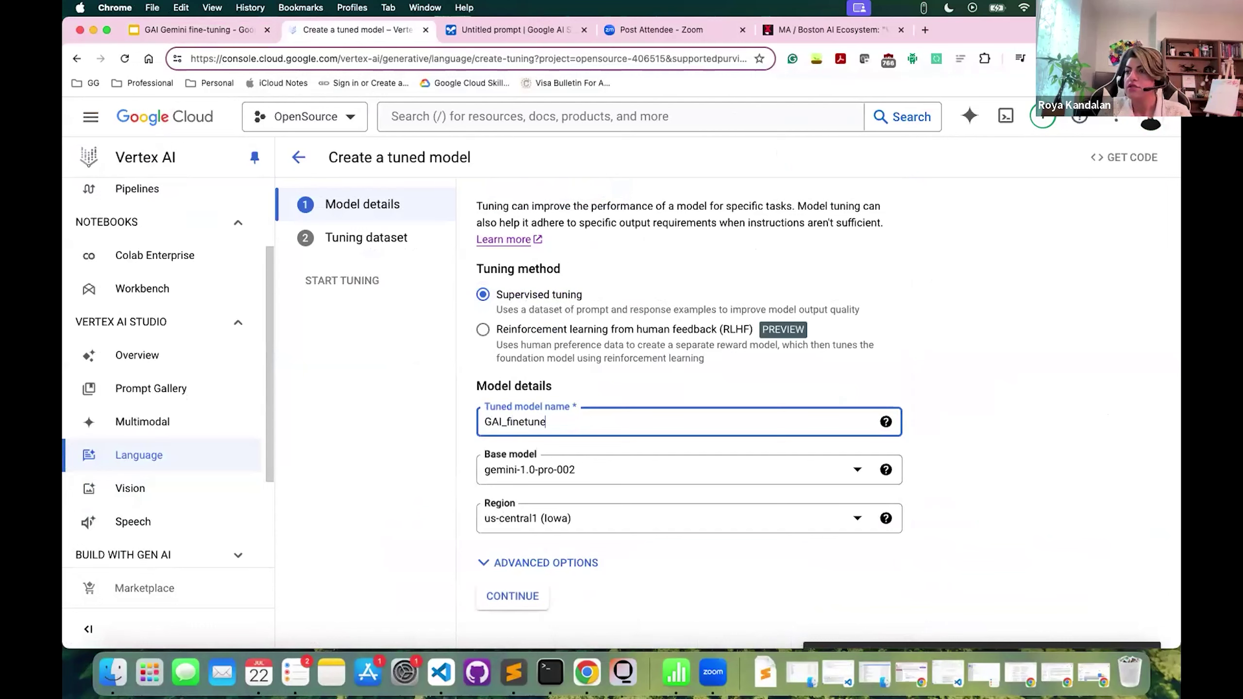
pyautogui.click(534, 568)
pyautogui.scroll(-2, 515, 259)
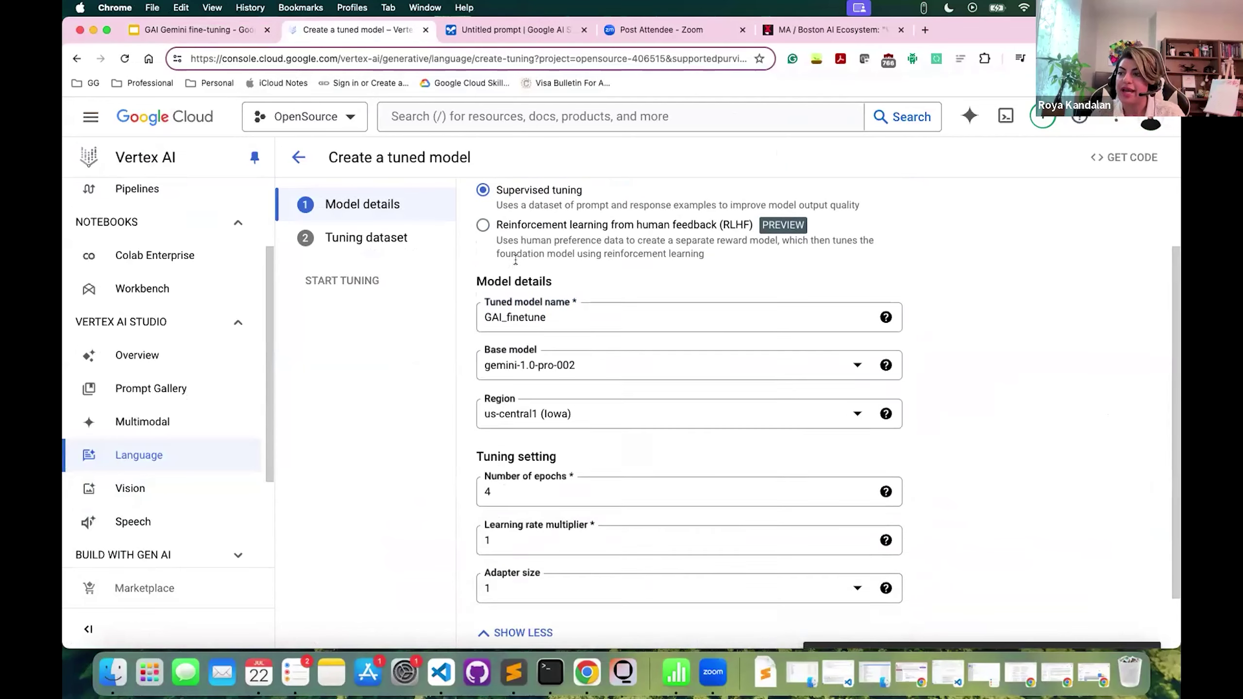
pyautogui.scroll(-1, 515, 259)
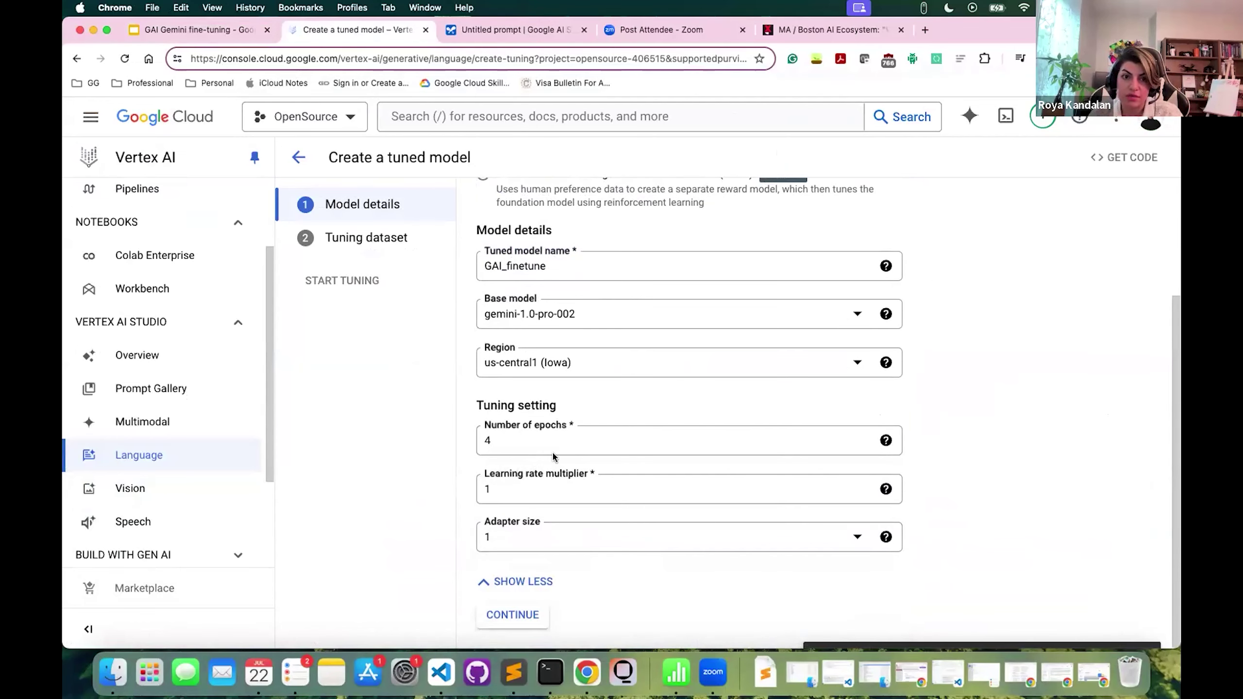
pyautogui.click(514, 615)
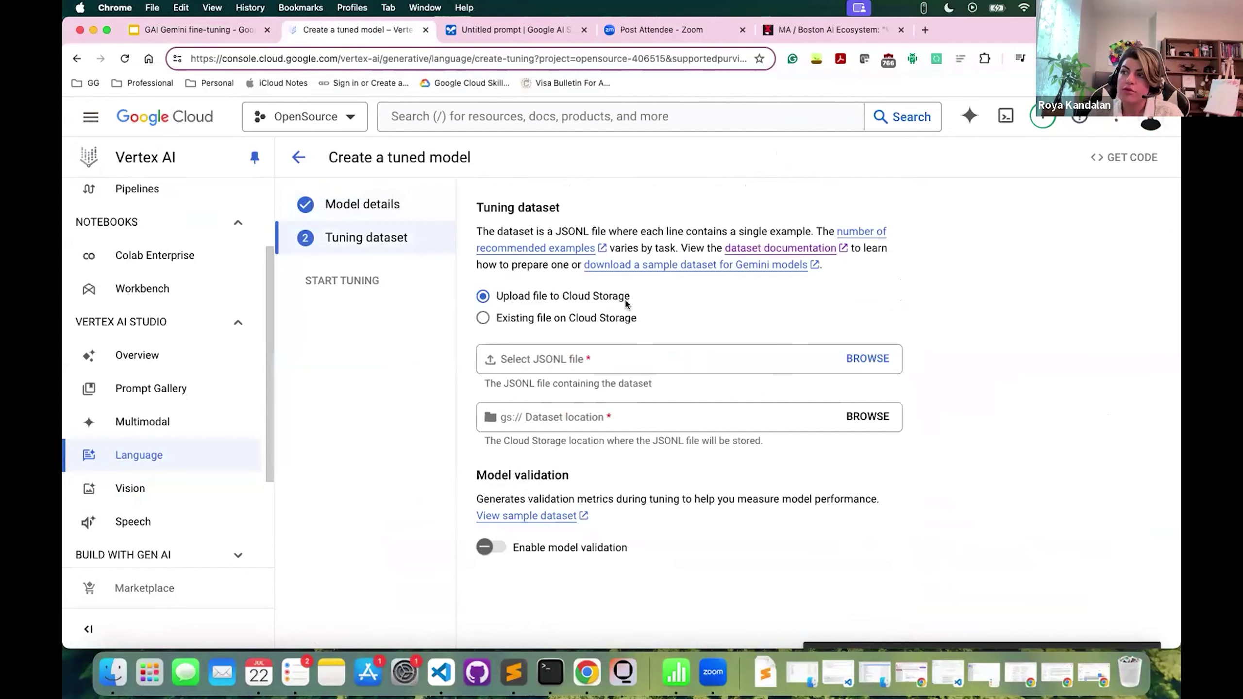
# - Select food_finetune.jsonl from Downloads as the JSONL tuning dataset to upload
pyautogui.click(868, 358)
pyautogui.click(635, 176)
pyautogui.click(860, 562)
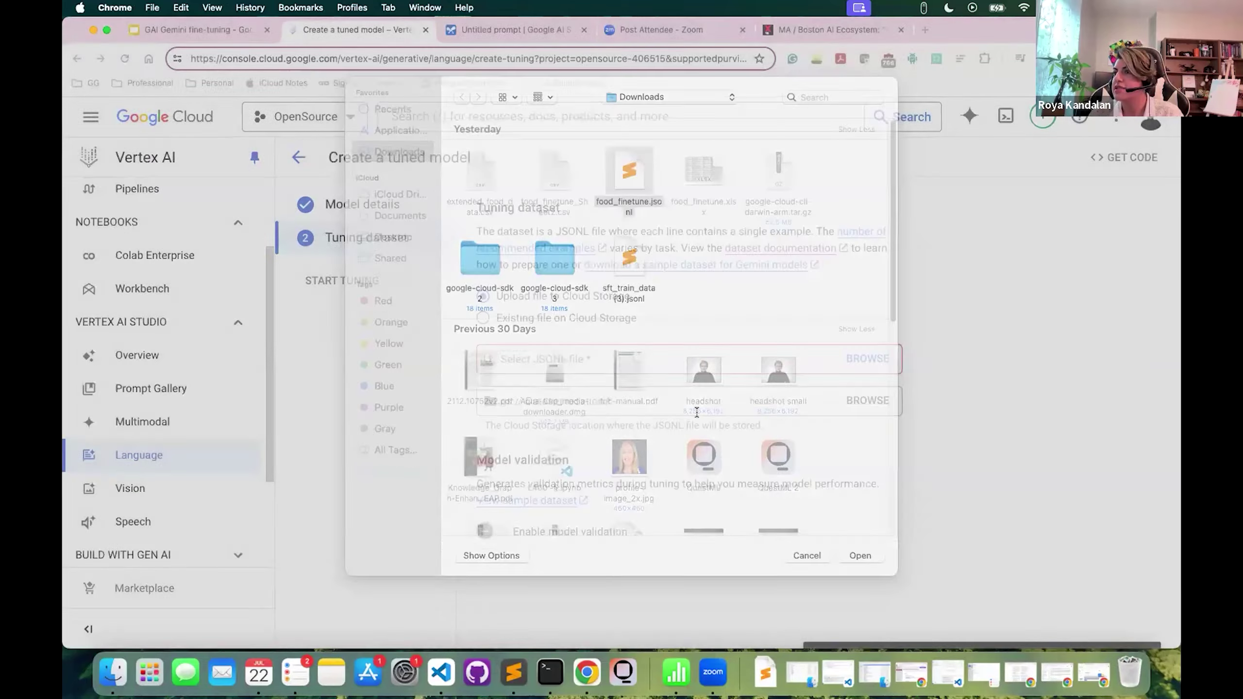
# - Set the dataset storage location to bucket_to_tune_model_0423 and start the tuning job
pyautogui.click(876, 417)
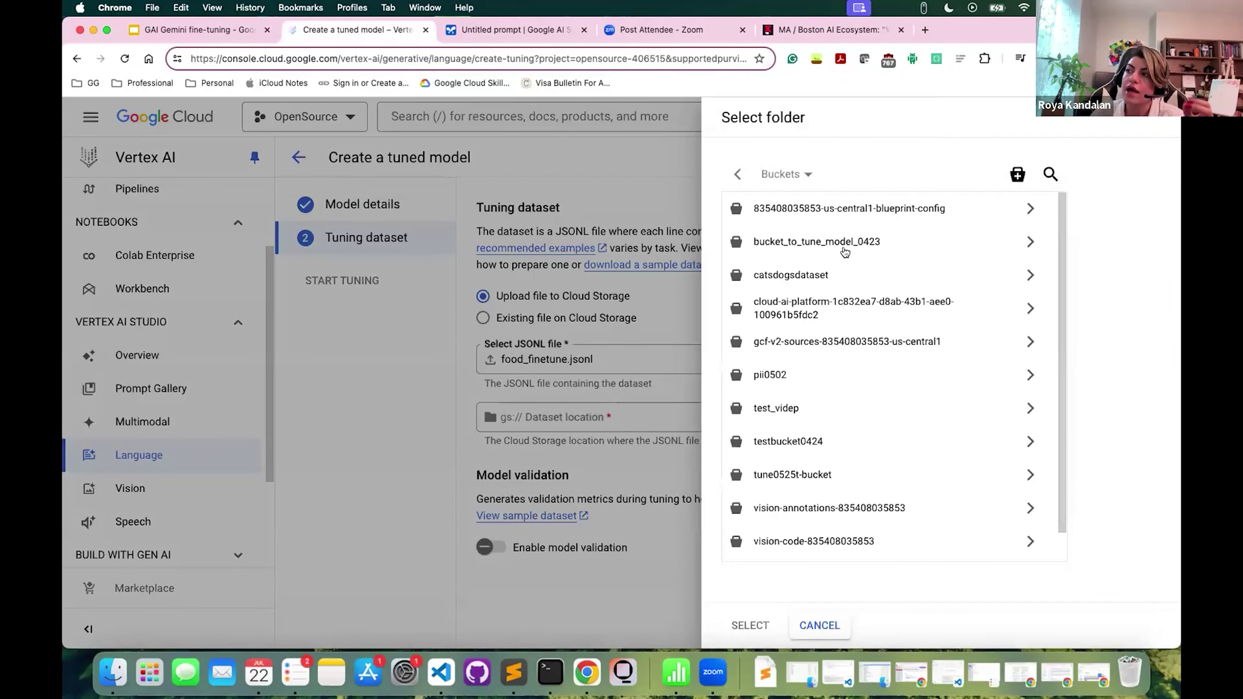
pyautogui.click(843, 245)
pyautogui.click(753, 627)
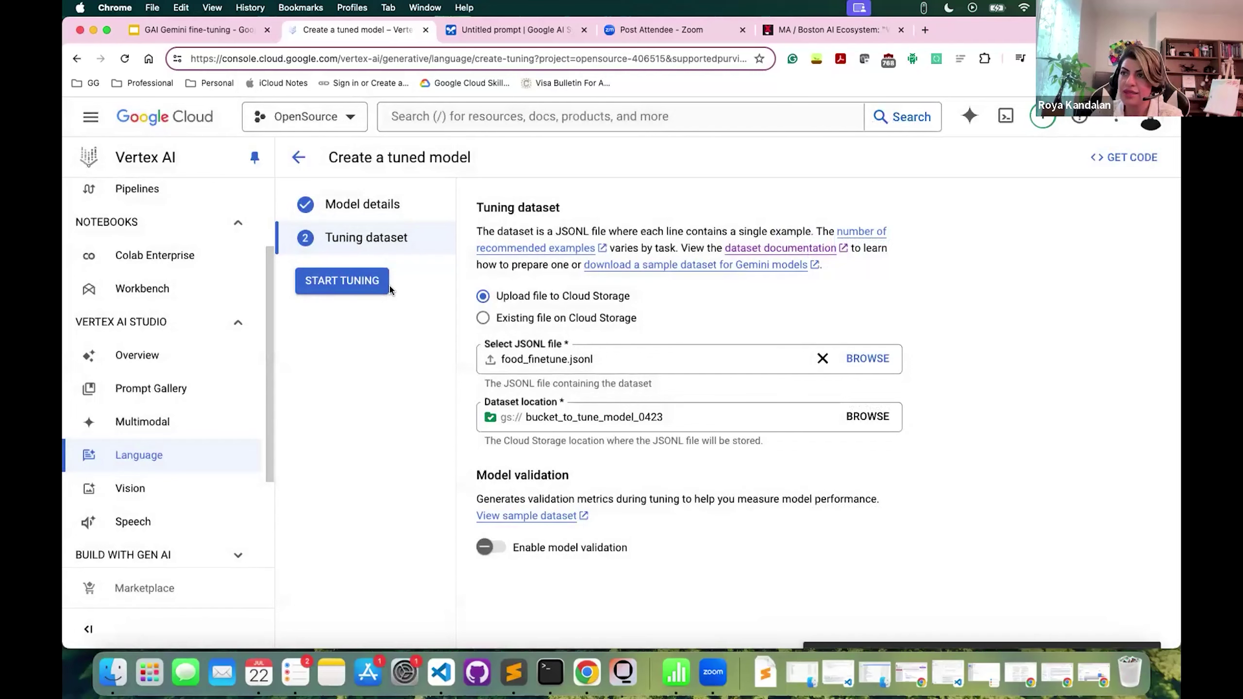
pyautogui.click(375, 286)
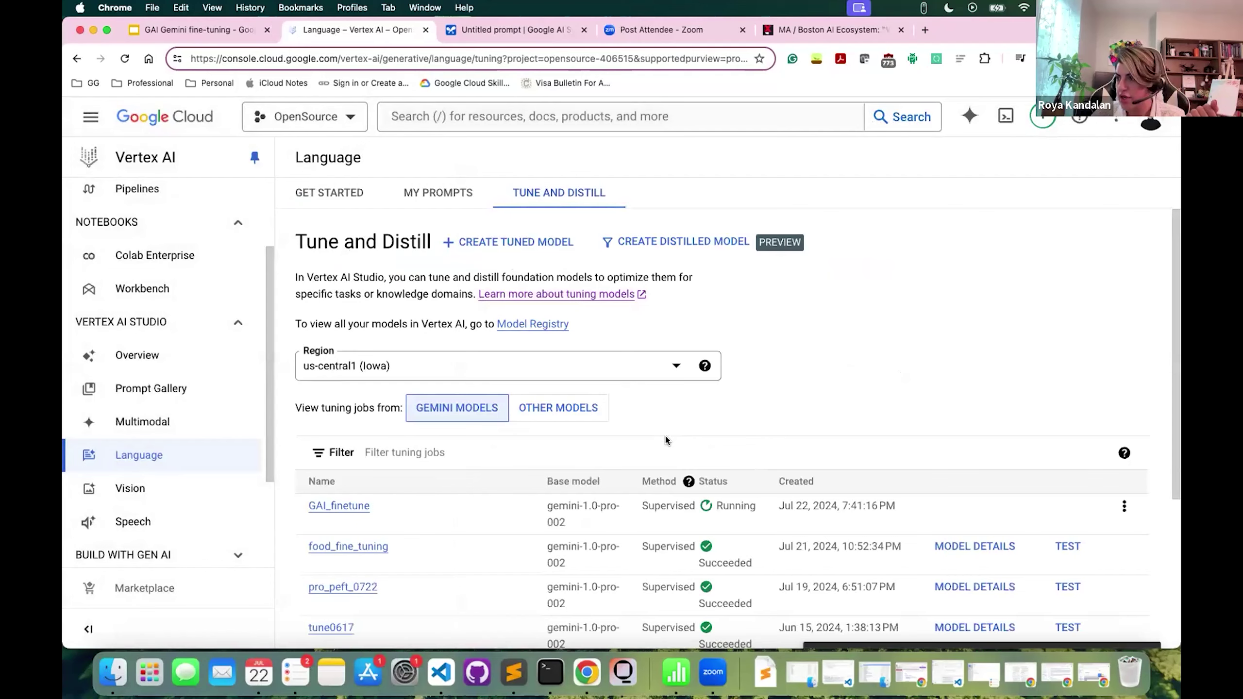
# - Open the tuning details of the food_fine_tuning job and examine its training and validation metric charts
pyautogui.scroll(-3, 963, 444)
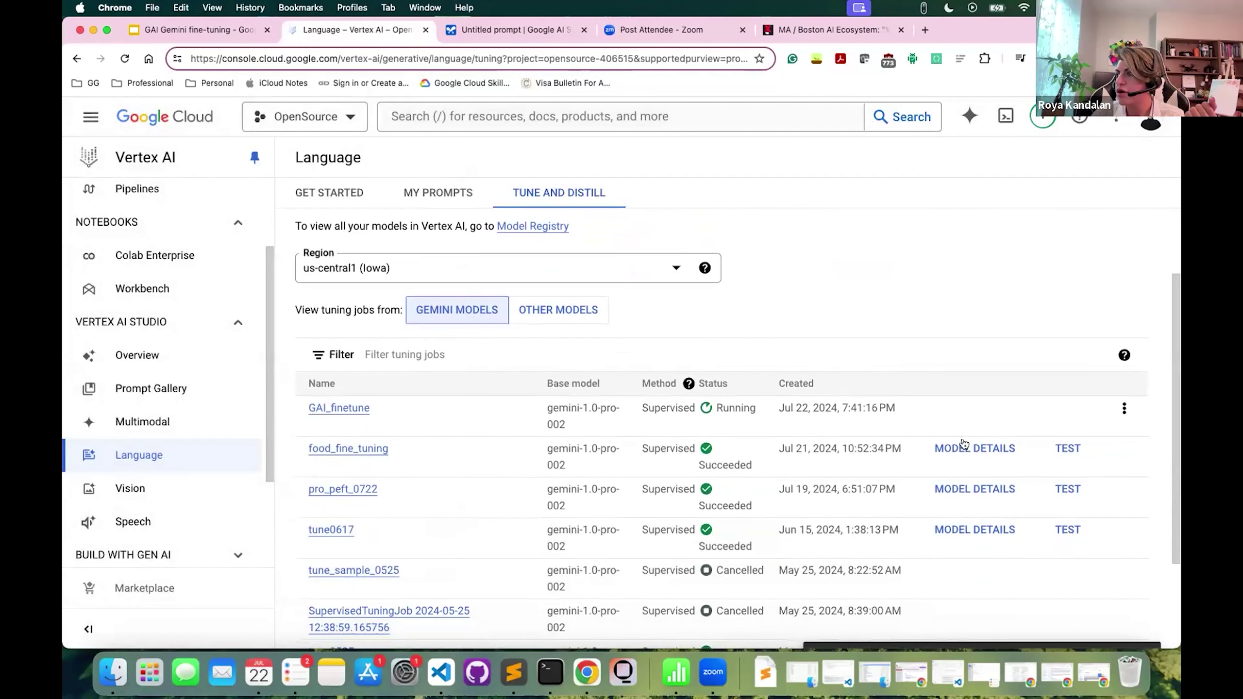
pyautogui.click(343, 455)
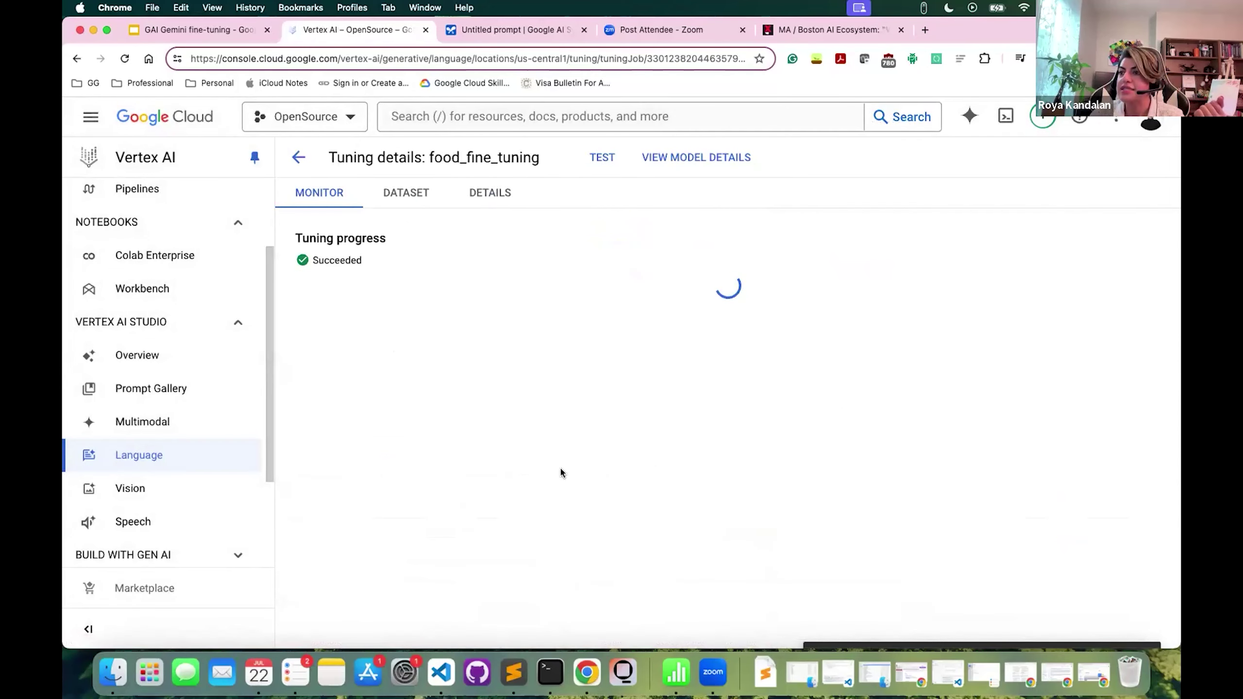
pyautogui.scroll(-10, 558, 455)
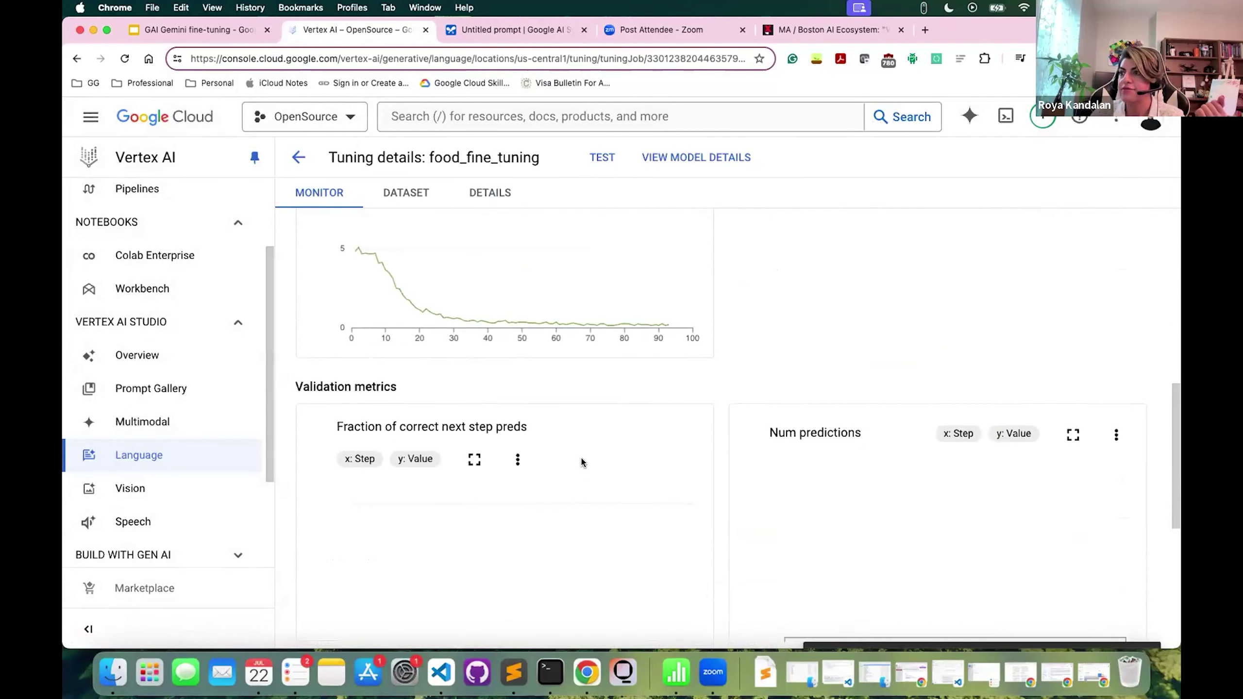
# - Review the total loss and validation metric charts, and open a test prompt for the food_fine_tuning model
pyautogui.scroll(-5, 584, 456)
pyautogui.scroll(-4, 584, 455)
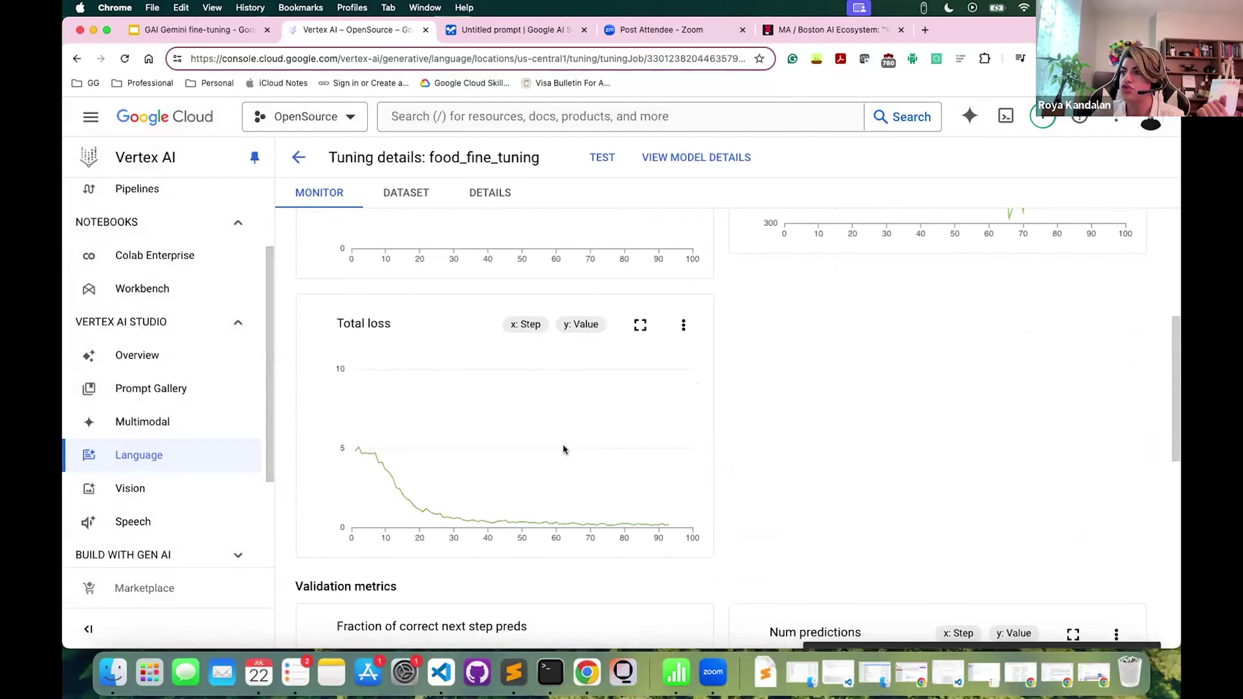
pyautogui.moveTo(1177, 421); pyautogui.dragTo(1174, 515)
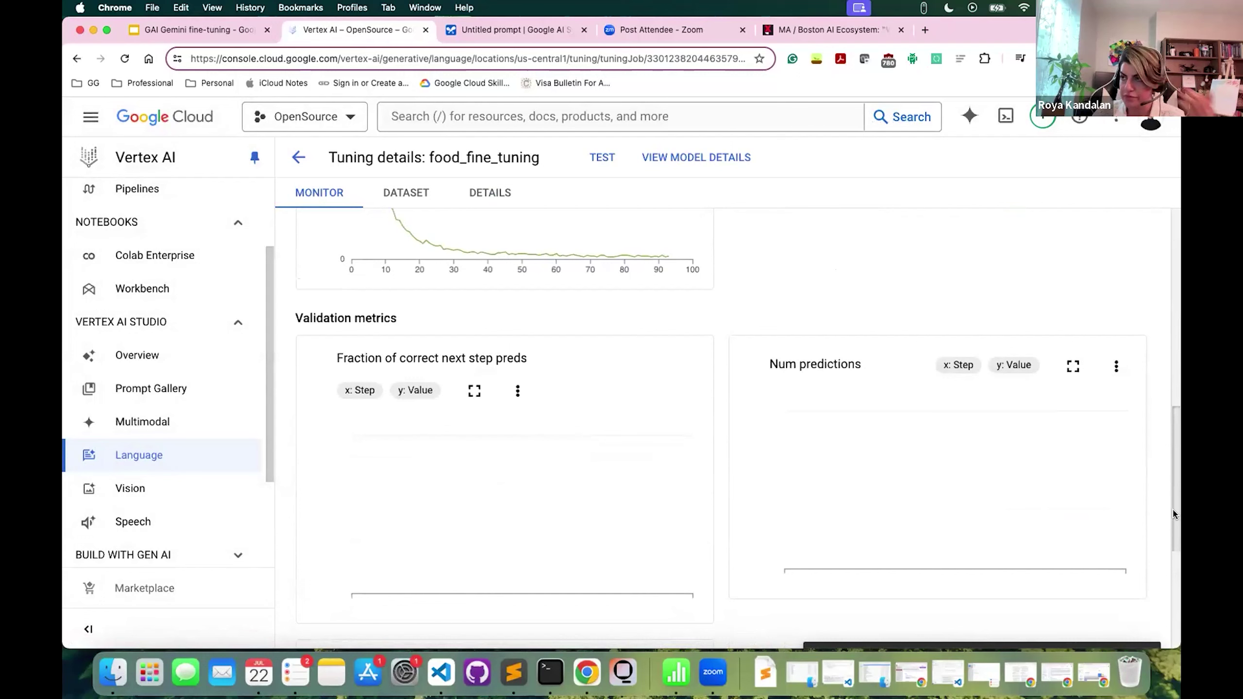
pyautogui.click(605, 164)
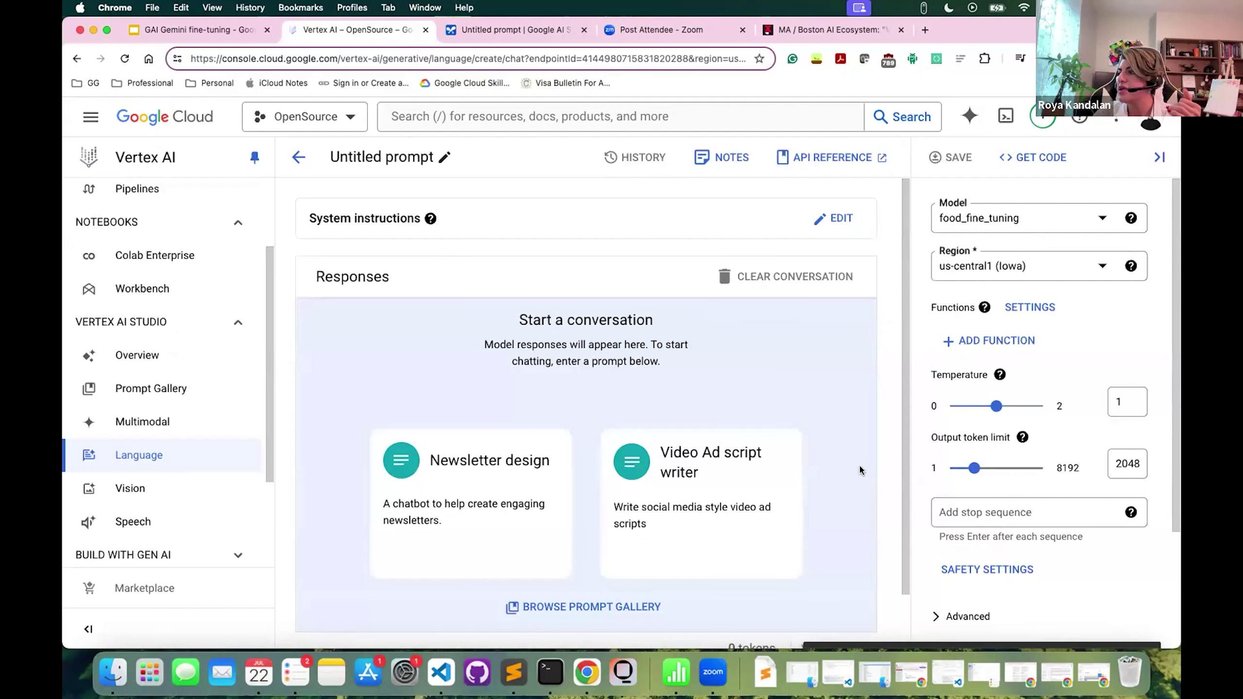
pyautogui.scroll(-2, 699, 493)
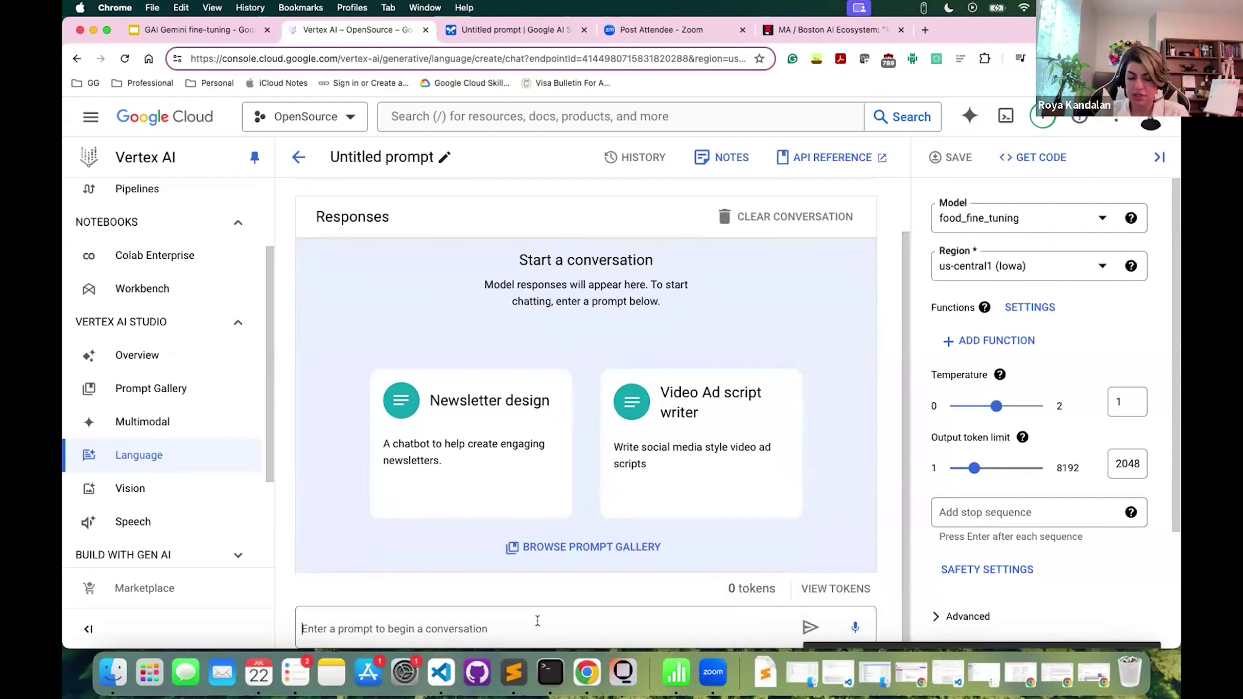
# - Send the prompt "Food: Pizza" to the tuned model and highlight ", and Fat" in its response
pyautogui.write('Foo')
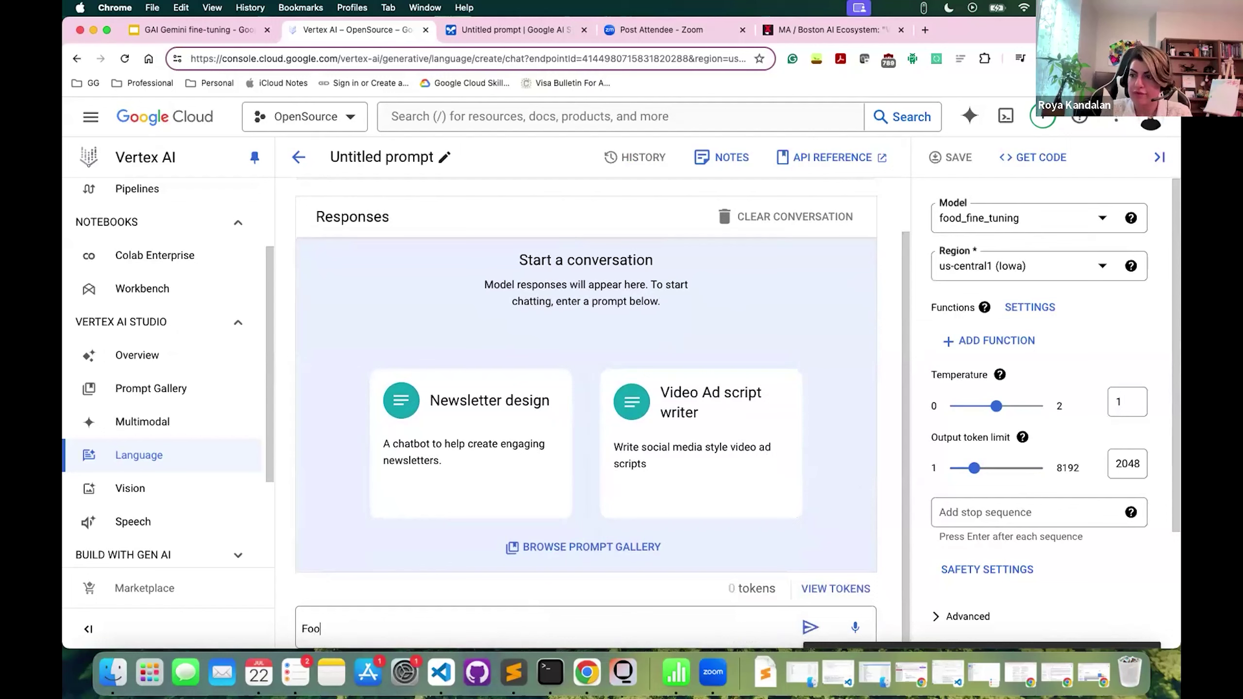
pyautogui.write('d: Pixx')
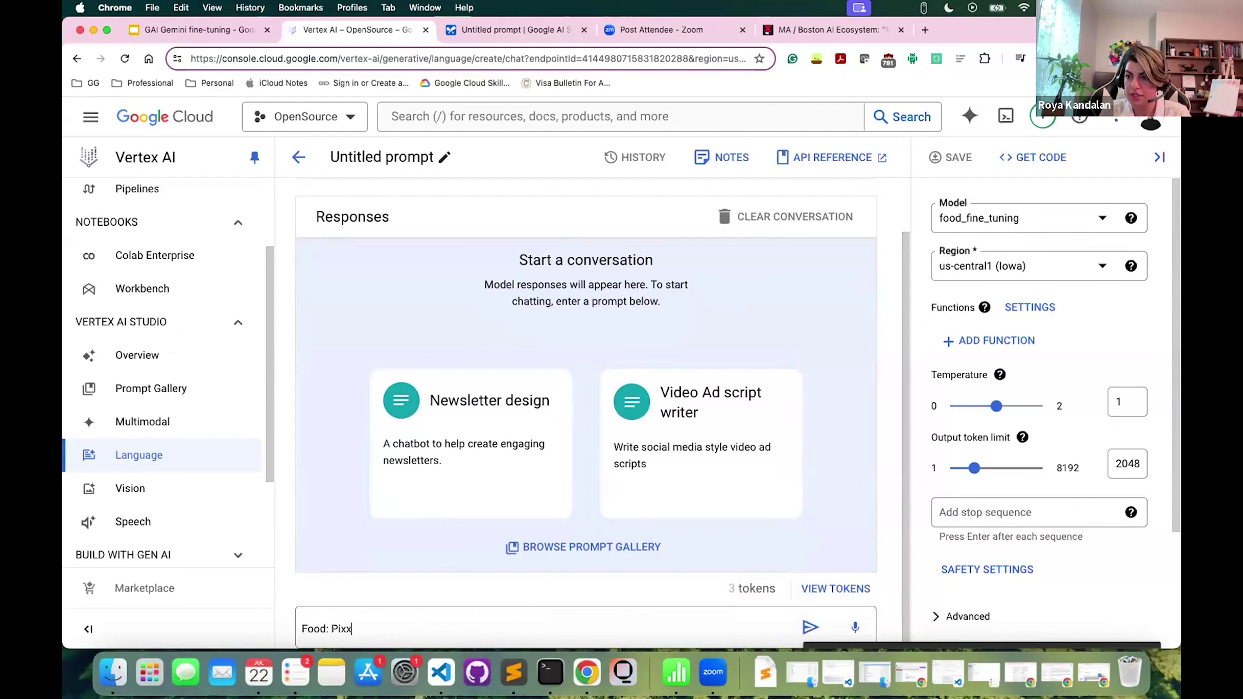
pyautogui.press('BackSpace')
pyautogui.write('zza')
pyautogui.click(810, 627)
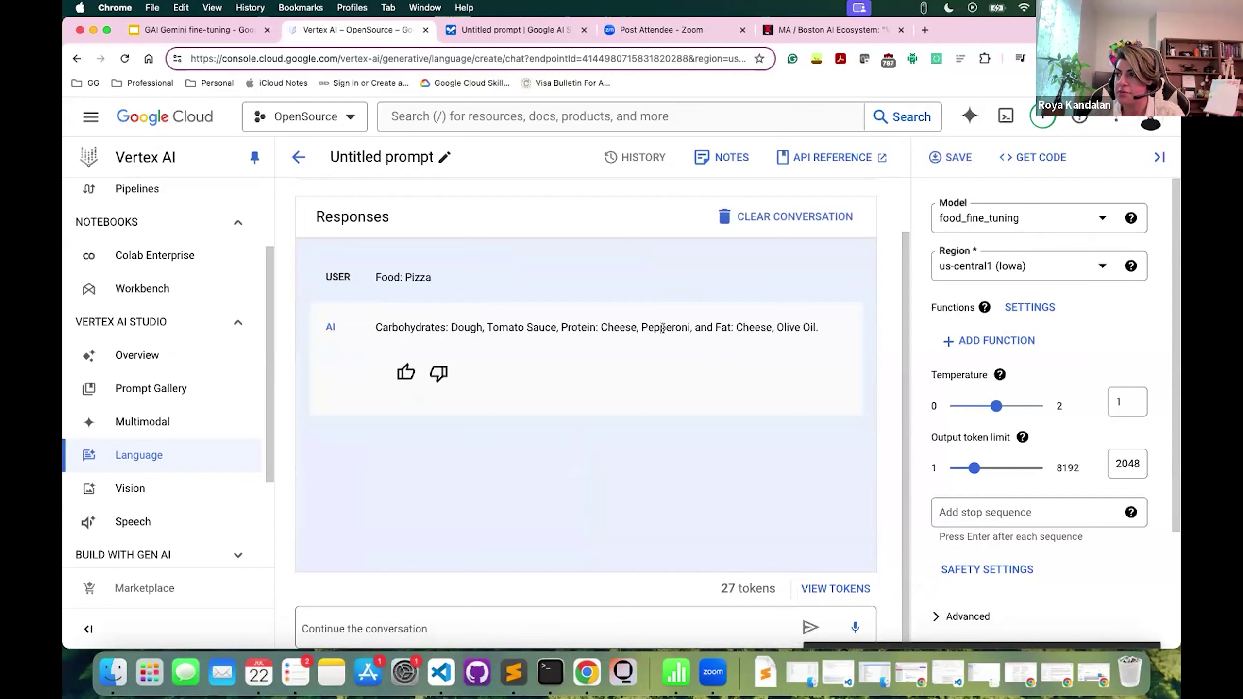
pyautogui.moveTo(689, 328); pyautogui.dragTo(731, 328)
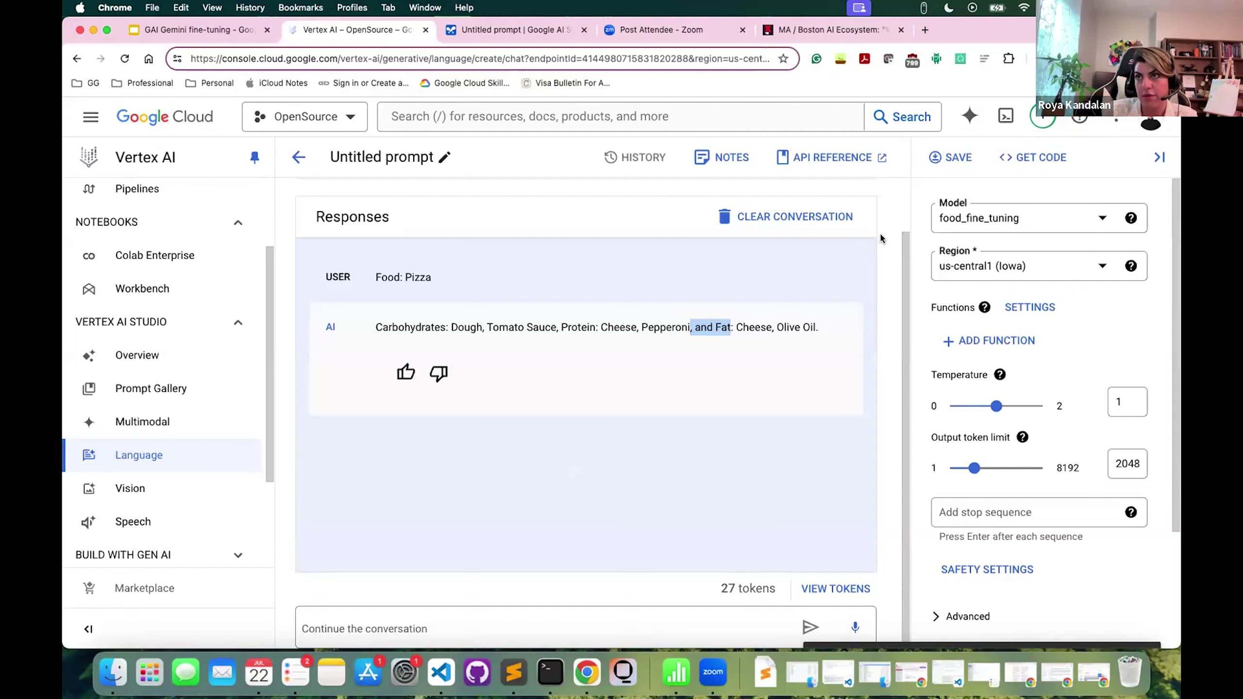
# - Switch to the GAI Gemini fine-tuning presentation, show the DEMO slide full screen, and exit the slideshow
pyautogui.click(210, 31)
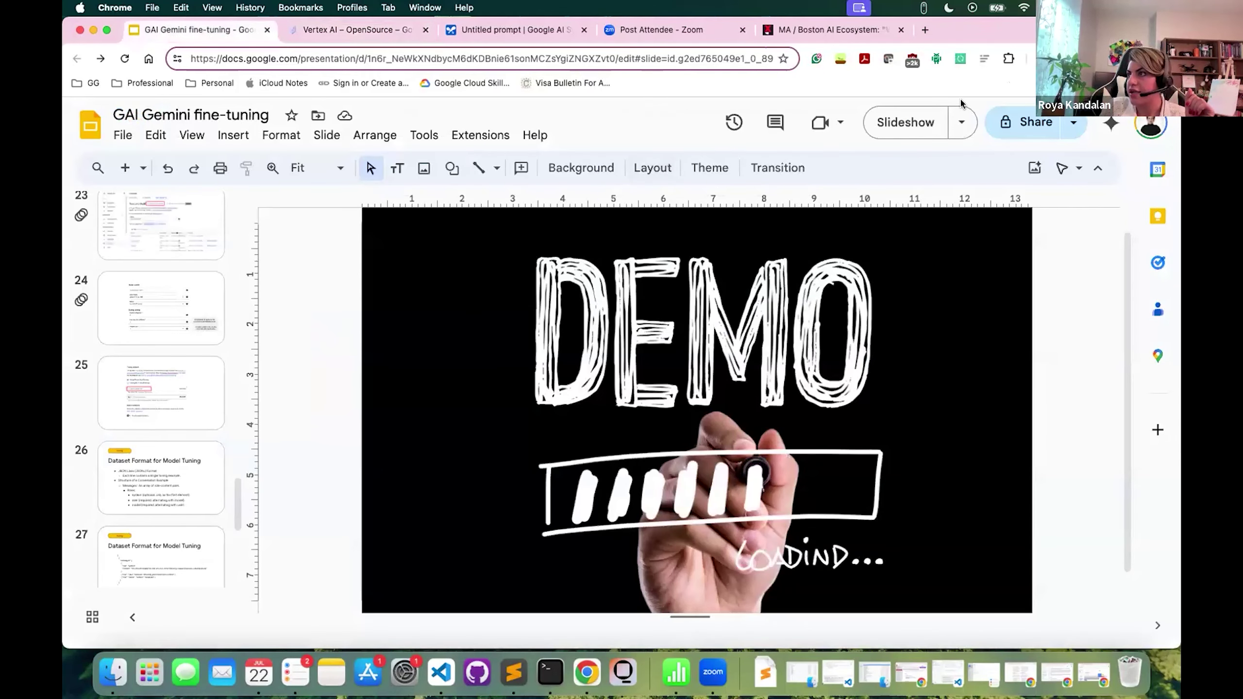
pyautogui.click(905, 124)
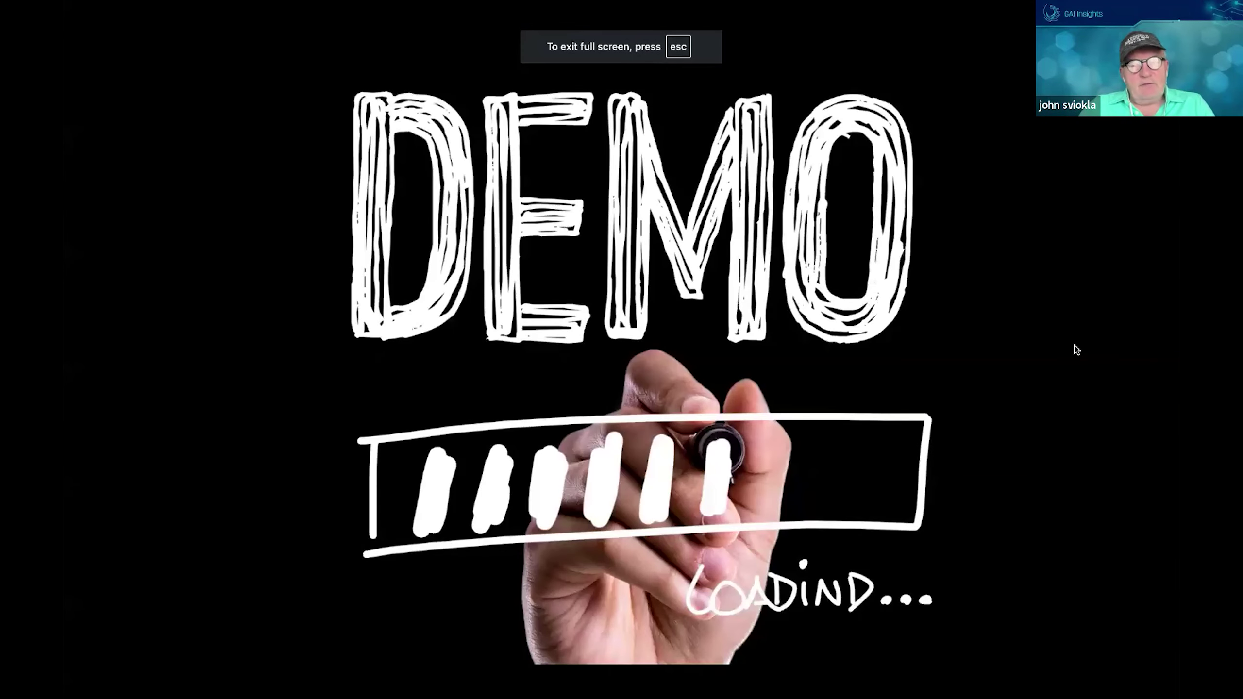
pyautogui.press('Escape')
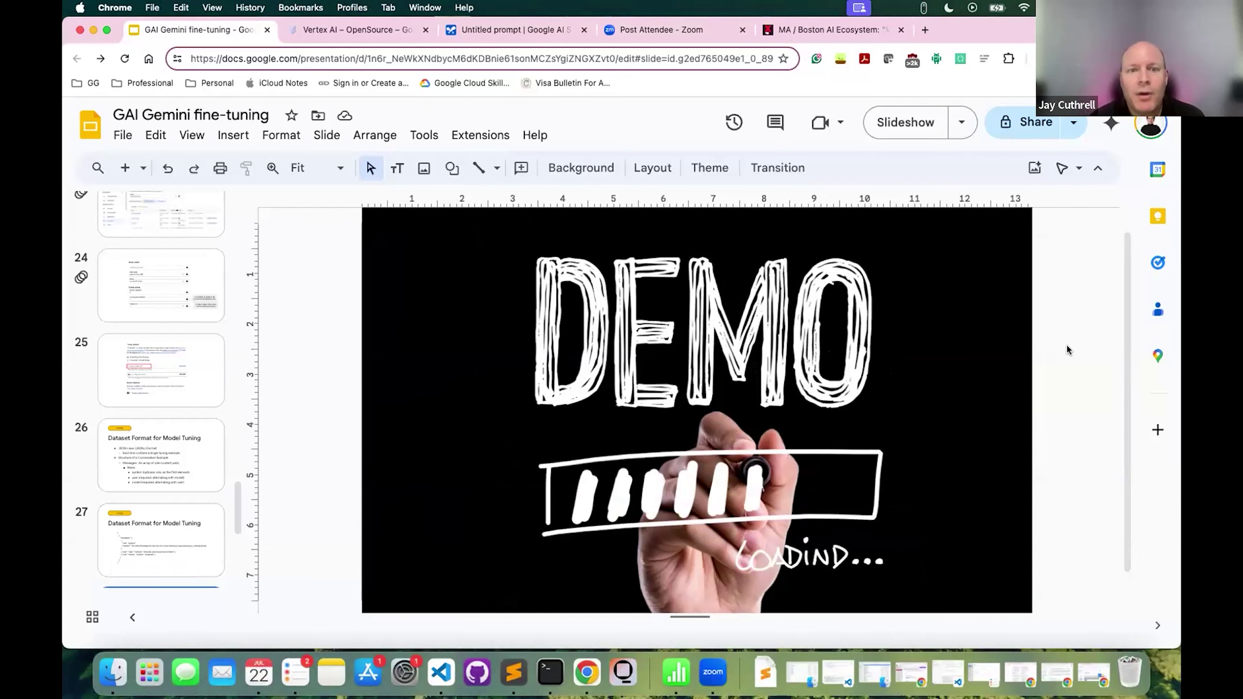
# - Return to the Vertex AI test prompt and ask the food_fine_tuning model "what the capital of france?"
pyautogui.click(324, 30)
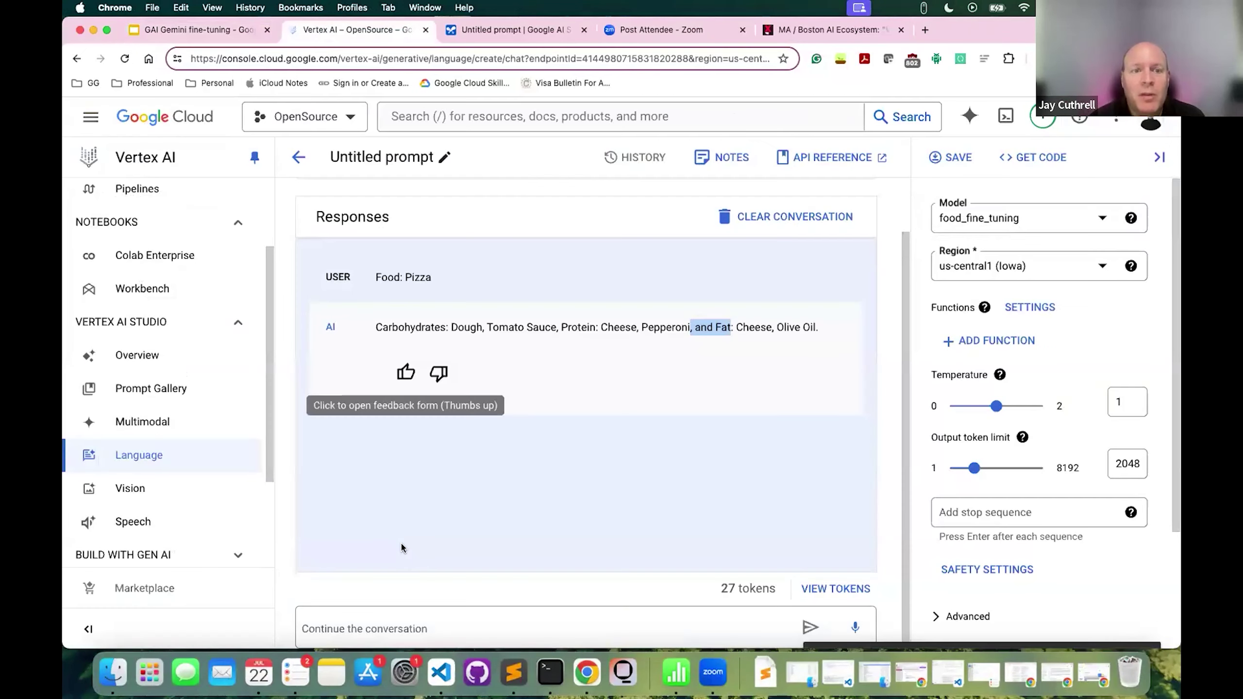
pyautogui.click(372, 632)
pyautogui.write('bal')
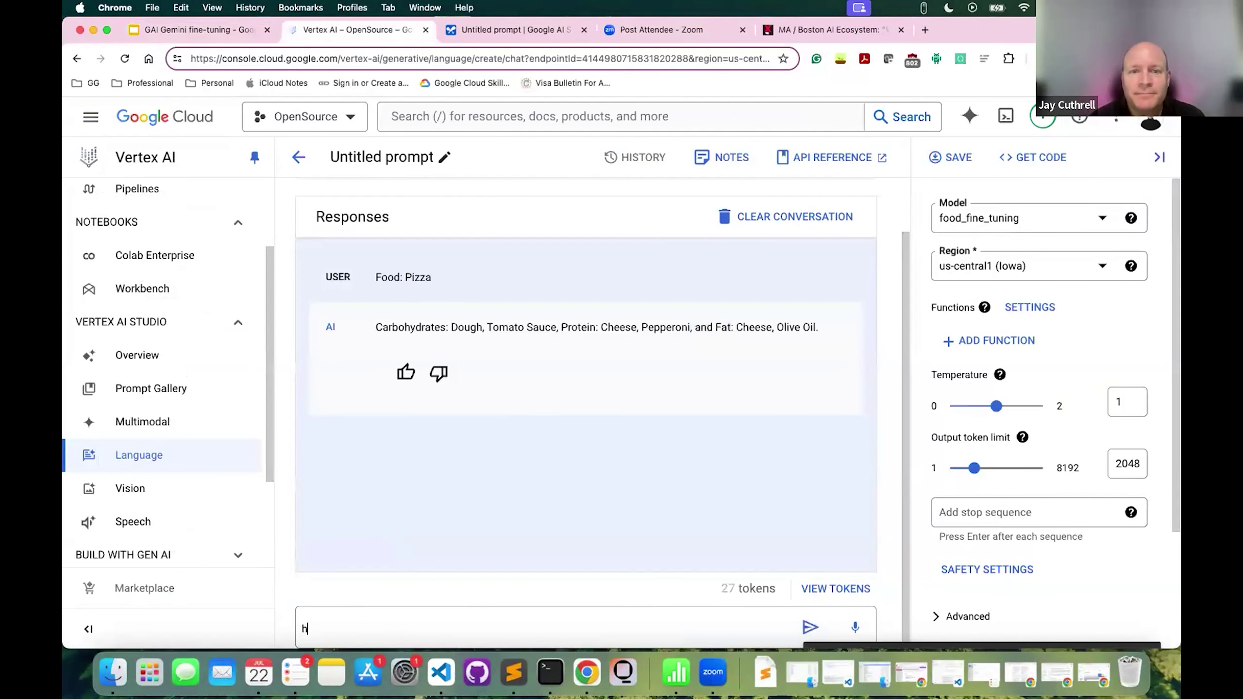
pyautogui.press('BackSpace')
pyautogui.press('BackSpace')
pyautogui.press('BackSpace')
pyautogui.write('what ')
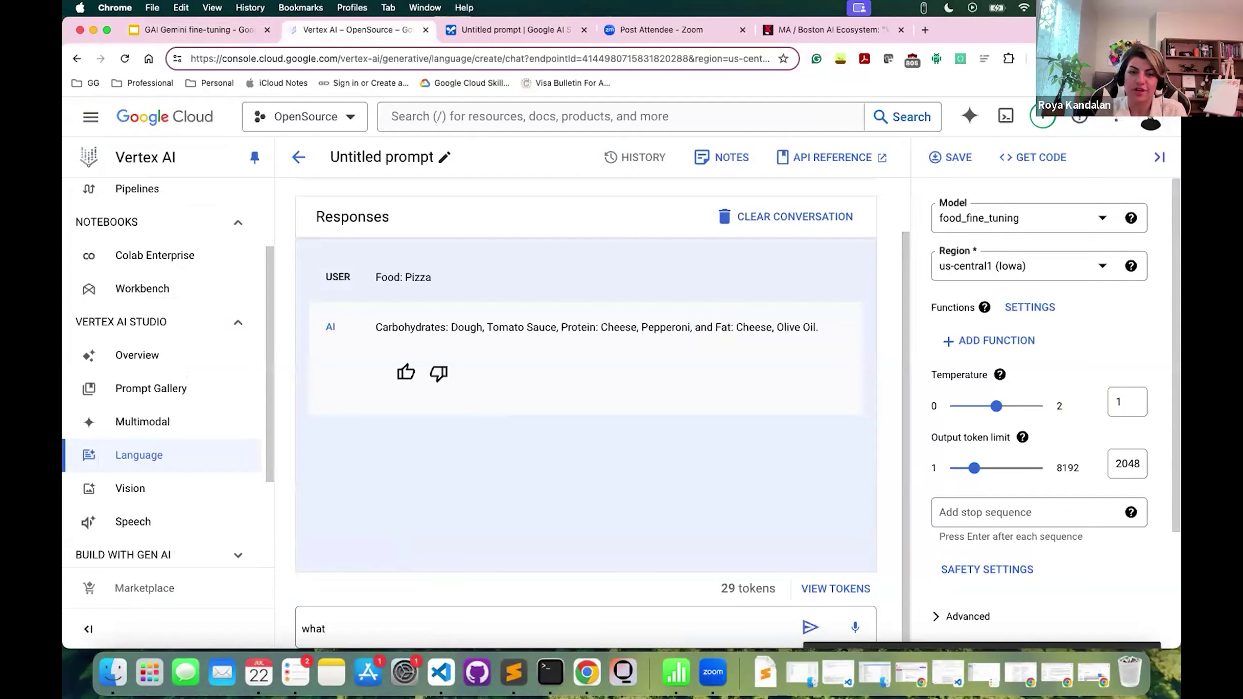
pyautogui.write('i')
pyautogui.press('BackSpace')
pyautogui.write('thae capital of ')
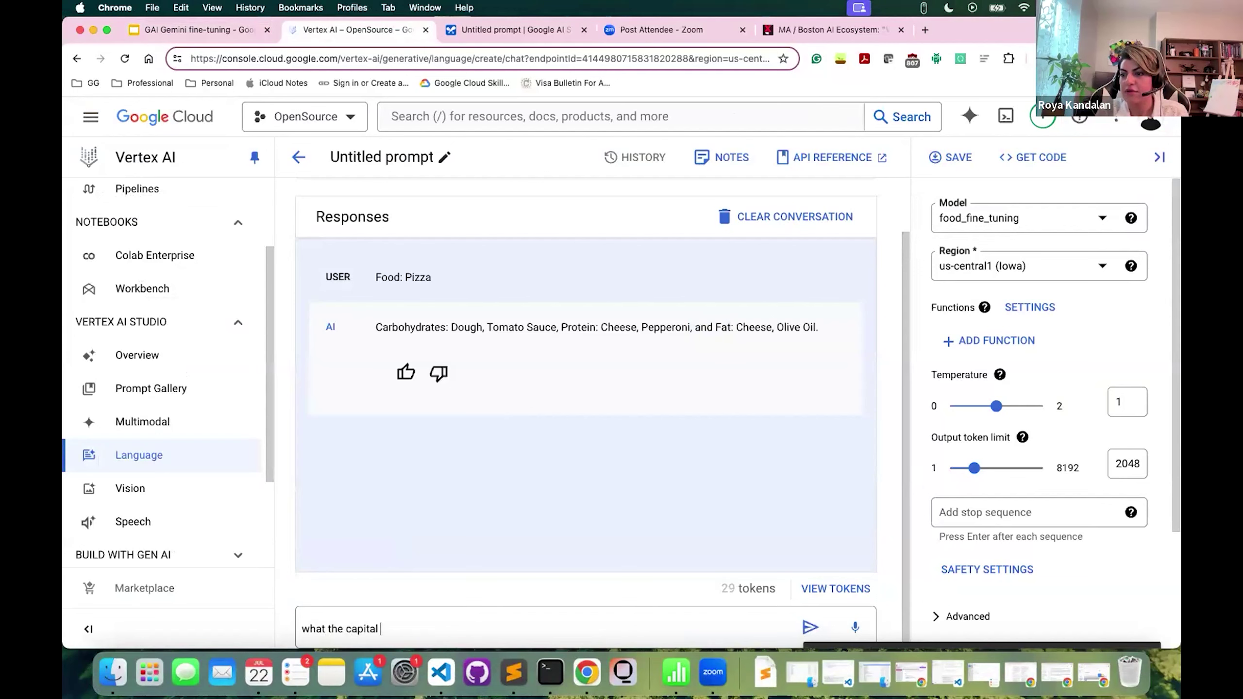
pyautogui.write('france?')
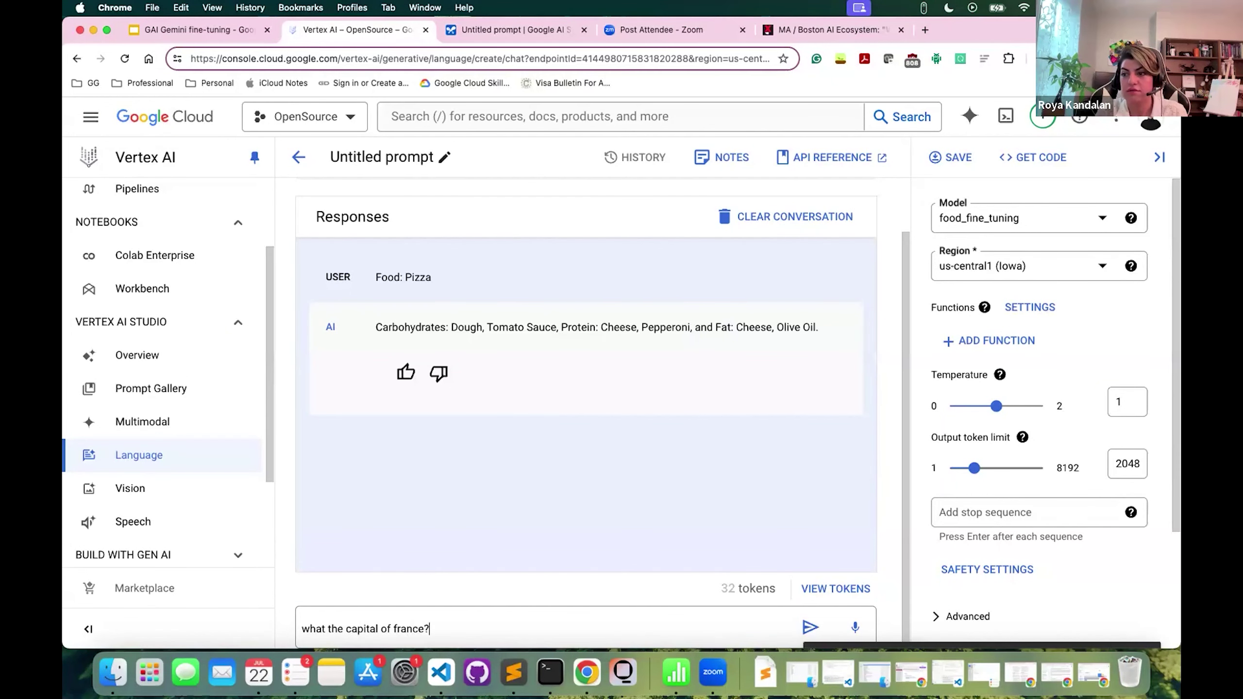
pyautogui.press('Return')
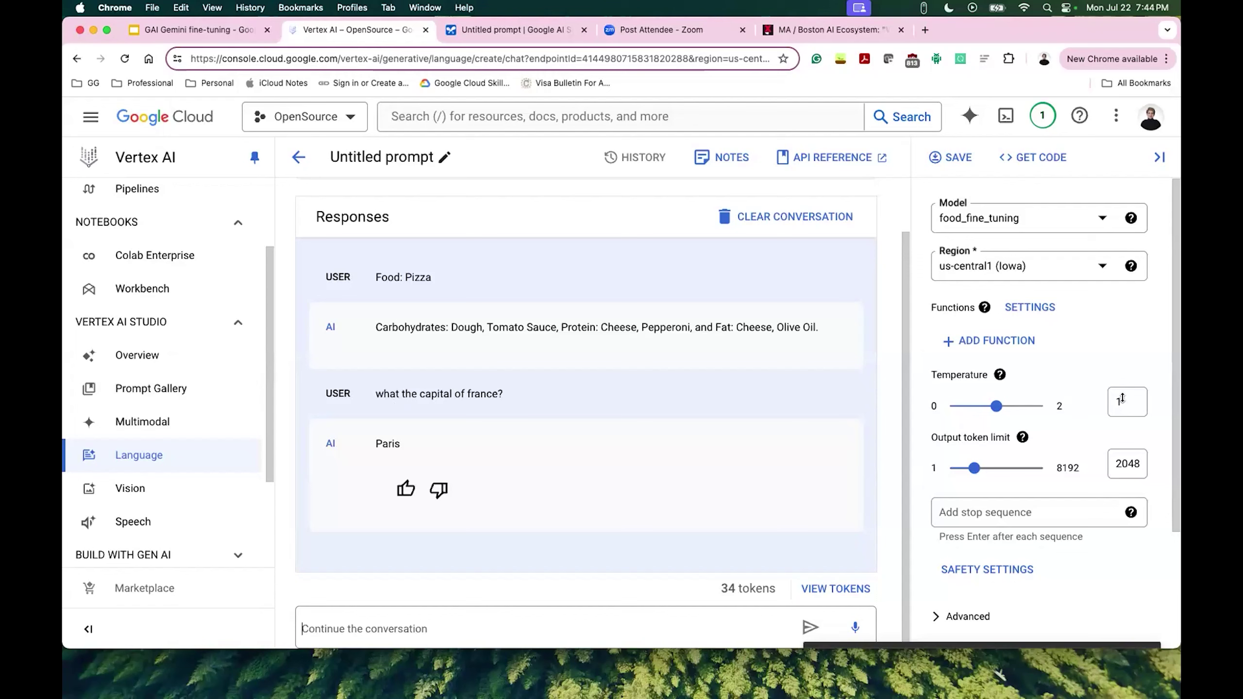
pyautogui.click(999, 374)
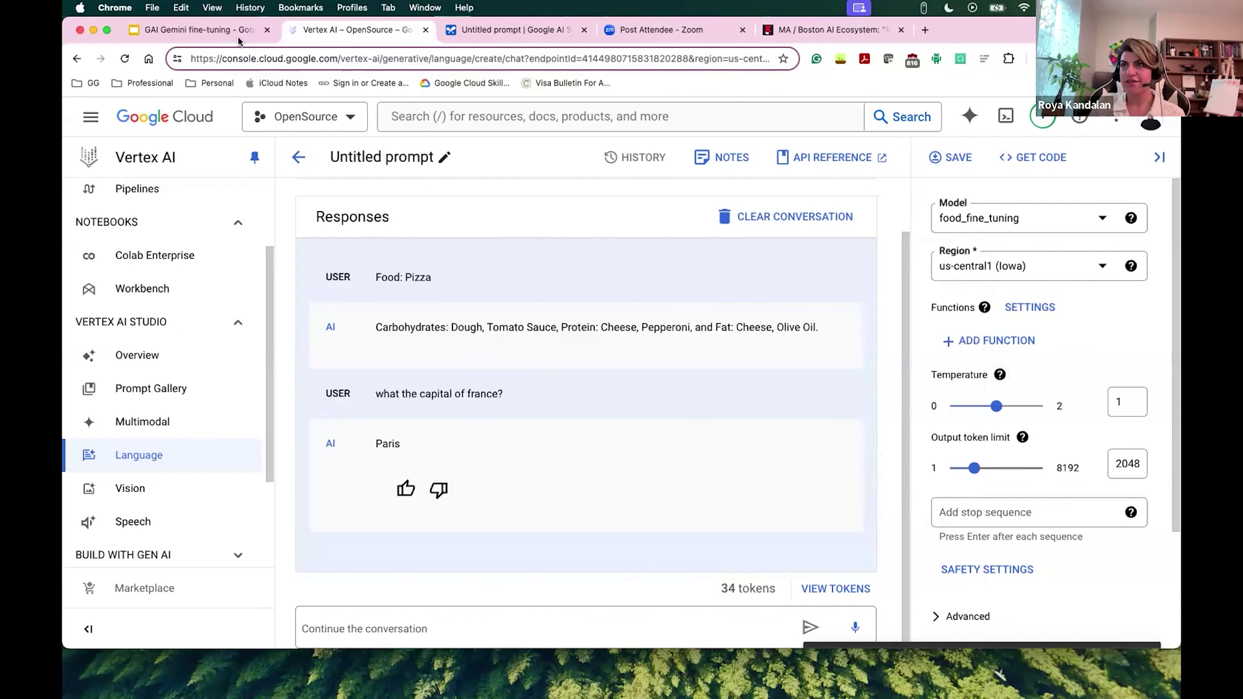
# - Switch back to the GAI Gemini fine-tuning presentation and start the slideshow from the DEMO slide
pyautogui.click(210, 36)
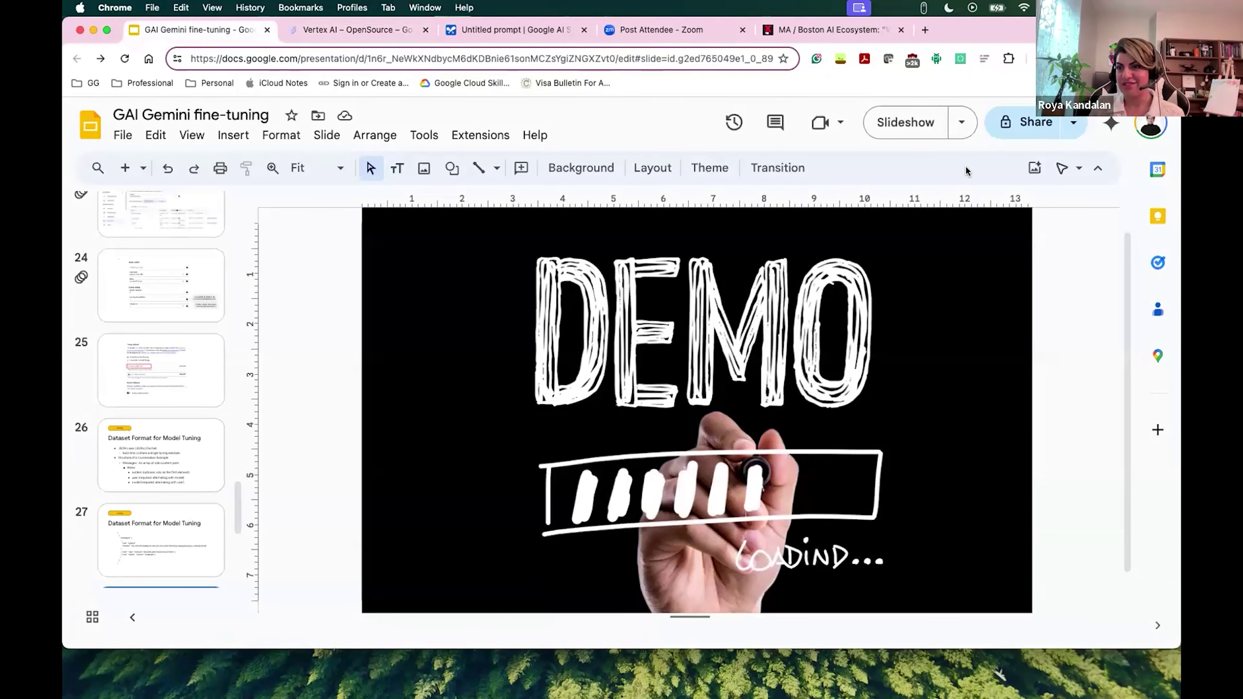
pyautogui.click(1028, 123)
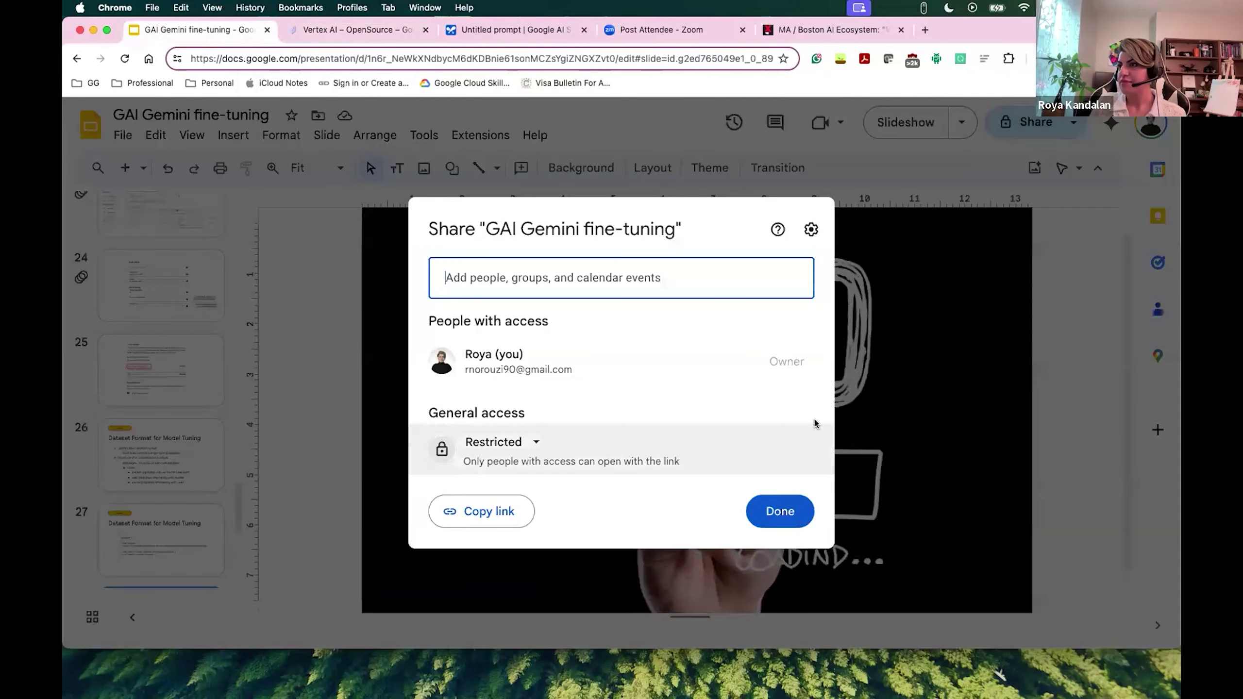
pyautogui.click(926, 125)
pyautogui.click(926, 123)
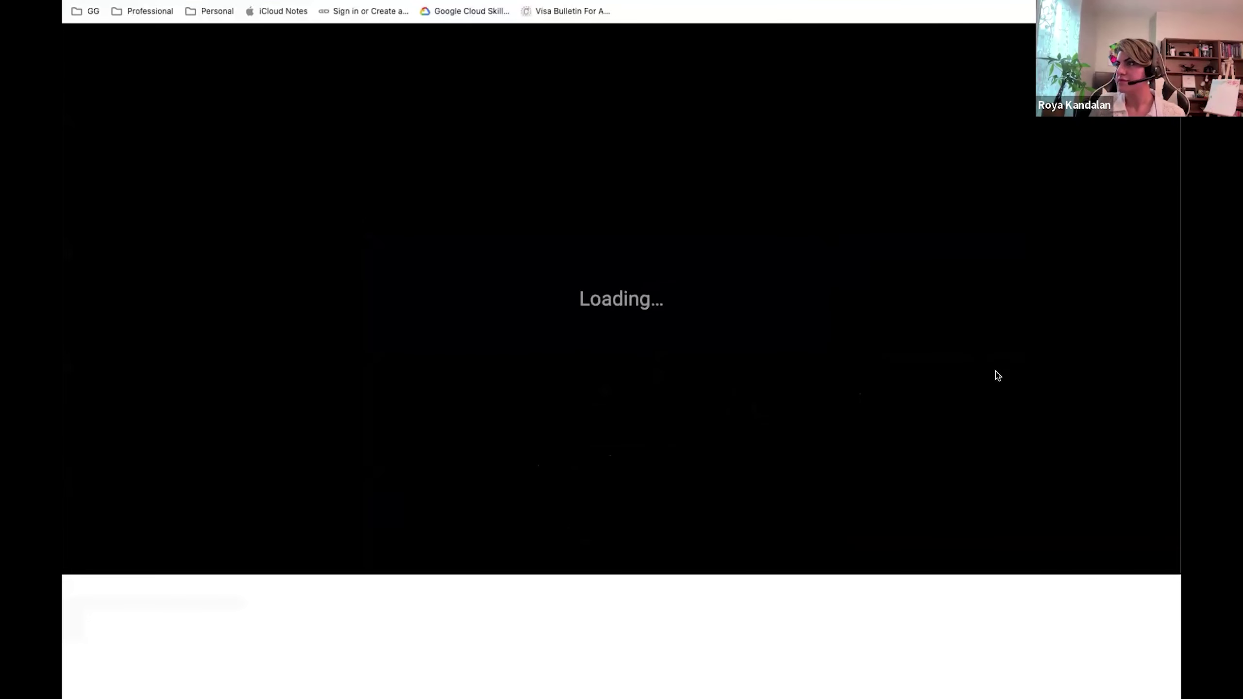